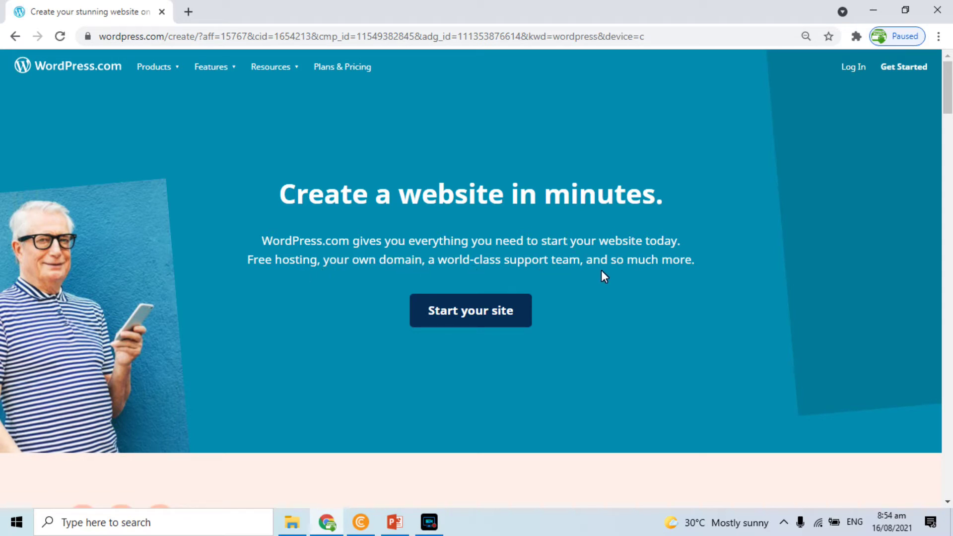
Start creating a new site and fill in the account's email address on the sign-up form.
{"action": "left_click", "coordinate": [459, 319]}
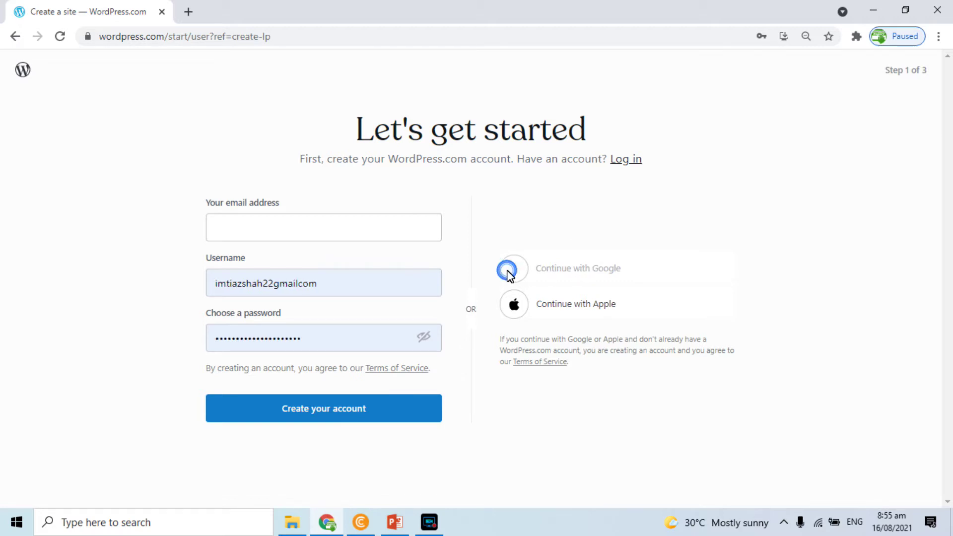
{"action": "left_click", "coordinate": [341, 234]}
{"action": "type", "text": "imt"}
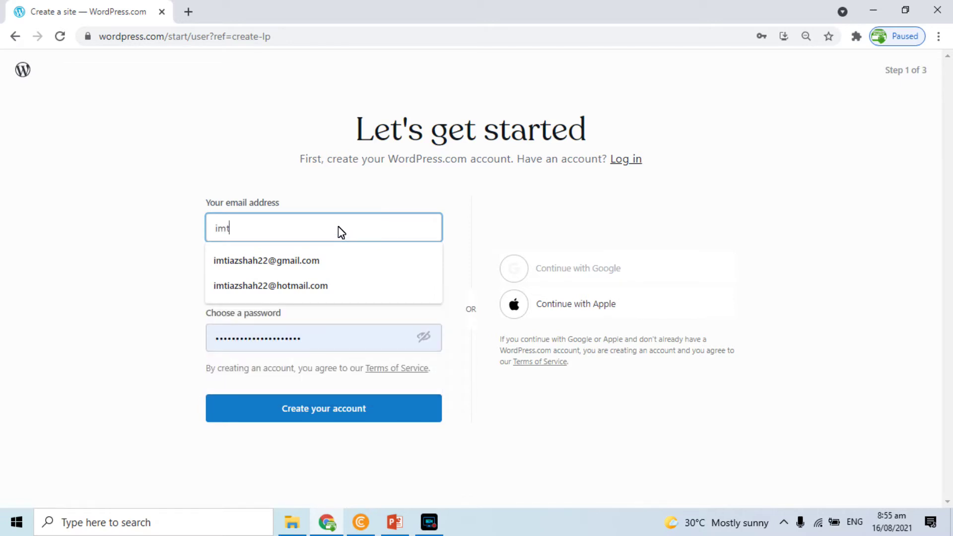
{"action": "key", "text": "Down"}
{"action": "key", "text": "Tab"}
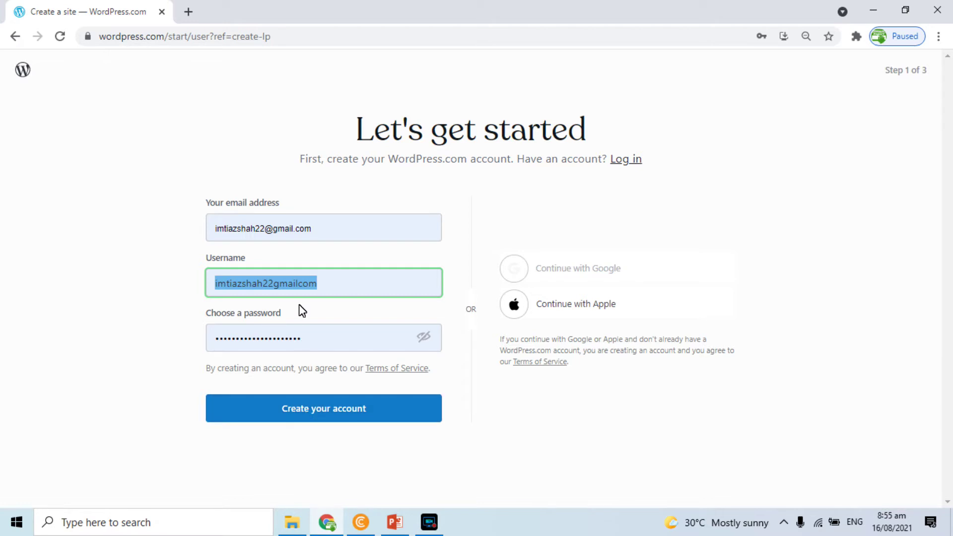
Enter smart as the username and fill in the account password.
{"action": "left_click", "coordinate": [273, 285]}
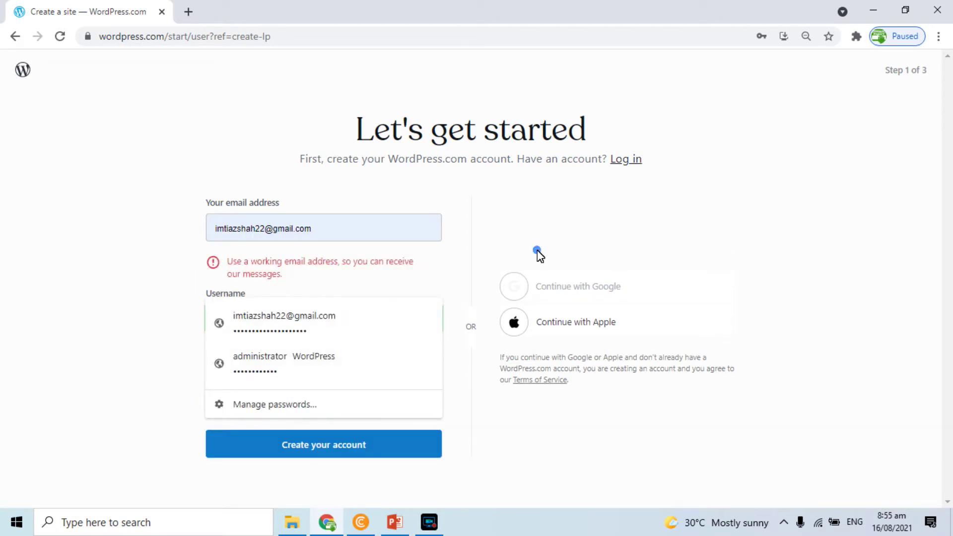
{"action": "left_click", "coordinate": [328, 315]}
{"action": "double_click", "coordinate": [310, 319]}
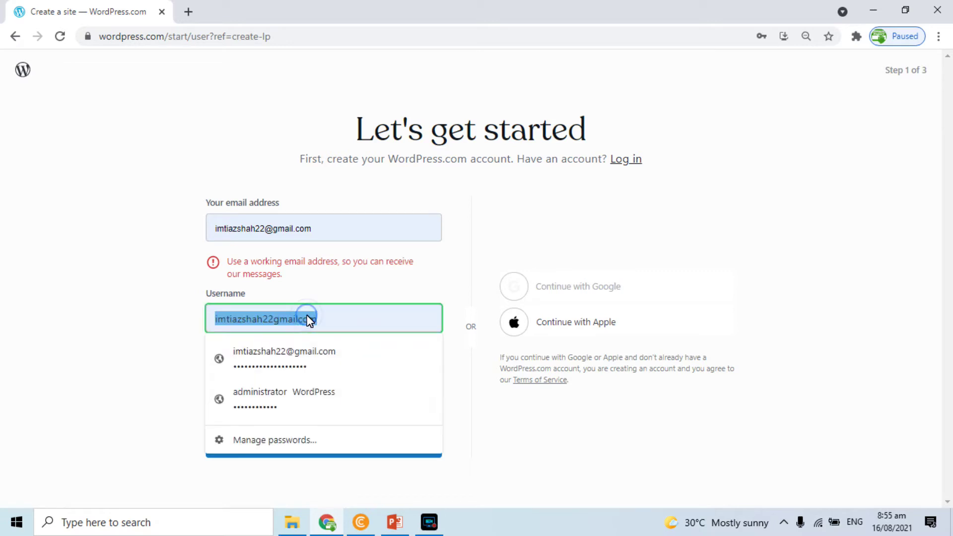
{"action": "type", "text": "smart"}
{"action": "key", "text": "Tab"}
{"action": "type", "text": "************"}
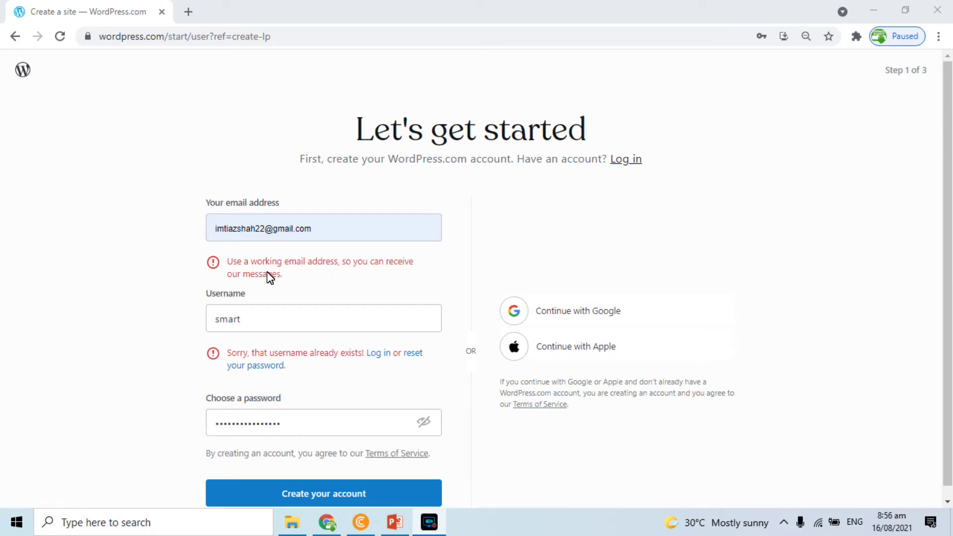
Change the username on the sign-up form to smarttechexpert.
{"action": "left_click", "coordinate": [256, 324]}
{"action": "type", "text": "te"}
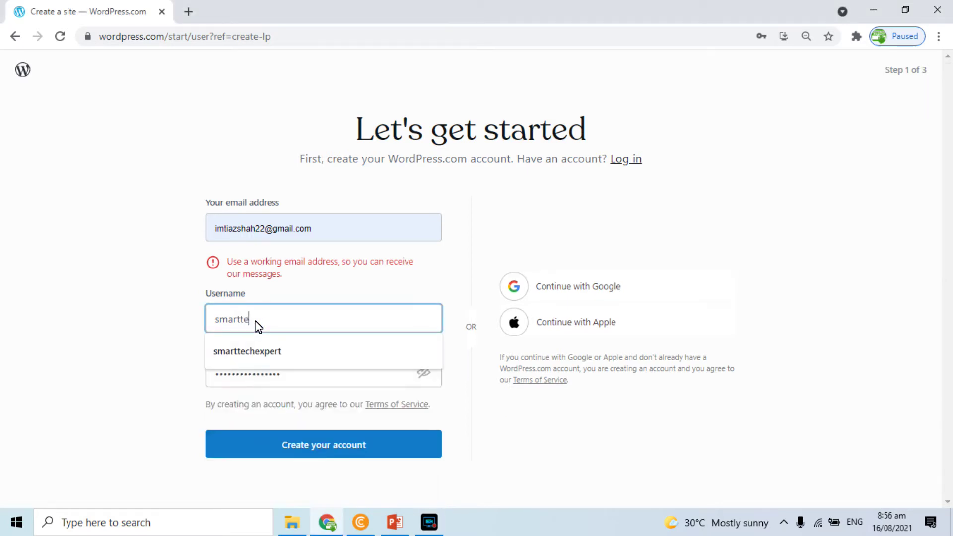
{"action": "type", "text": "chexpert"}
{"action": "key", "text": "Tab"}
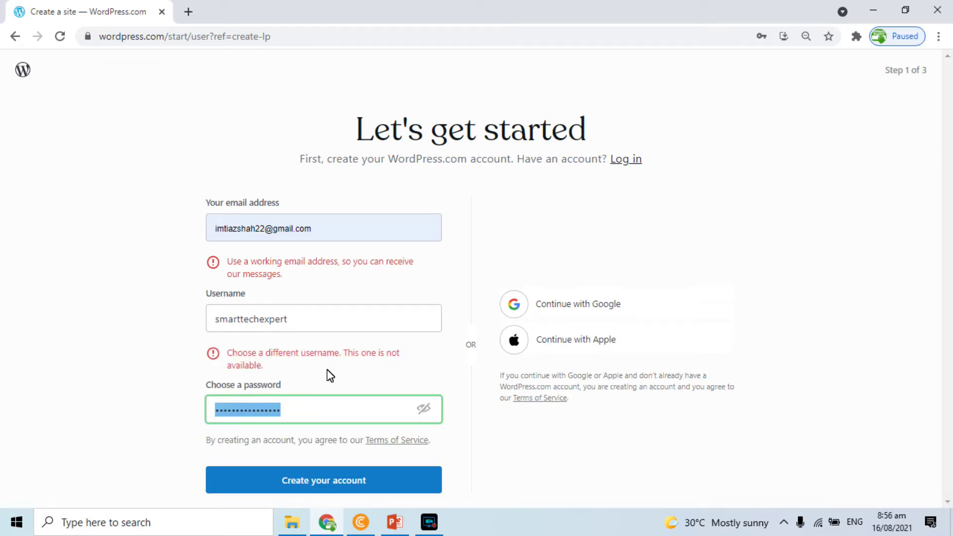
Change the username to smarttechexpert2021, try to create the account, and return to the email address field.
{"action": "left_click", "coordinate": [310, 320]}
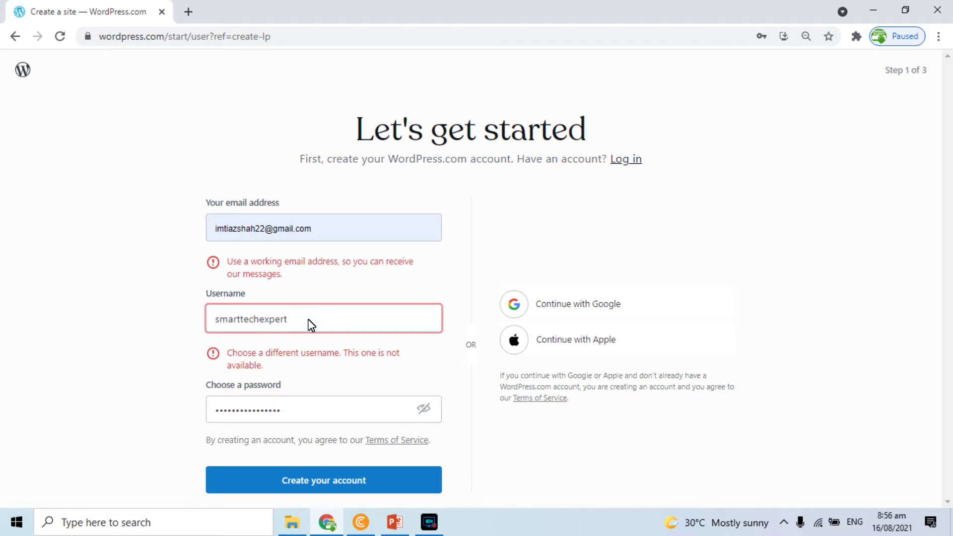
{"action": "type", "text": "2021"}
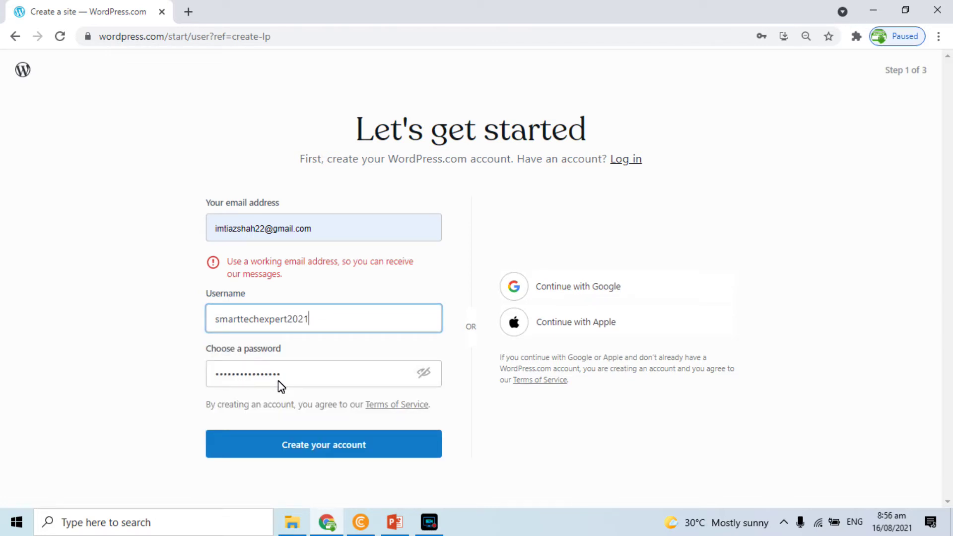
{"action": "left_click", "coordinate": [320, 445]}
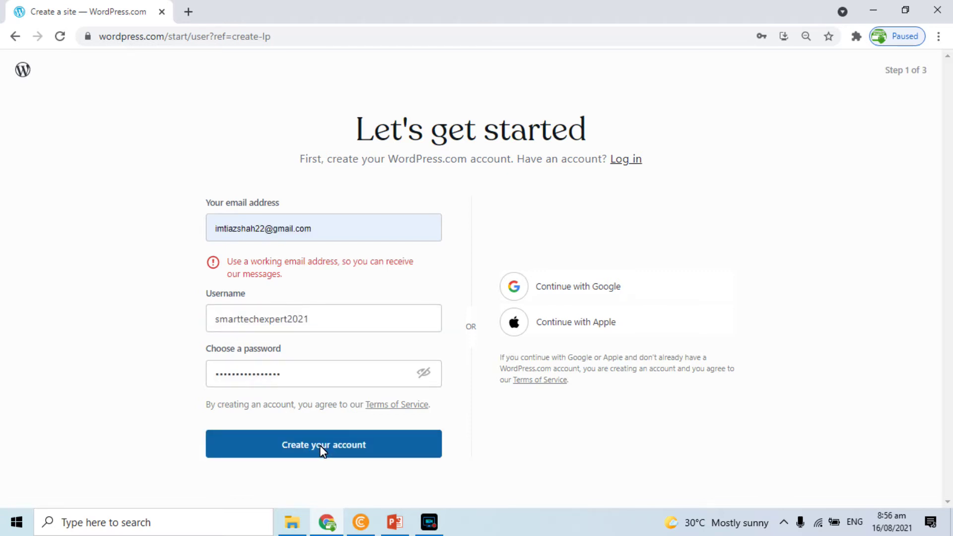
{"action": "left_click", "coordinate": [275, 229]}
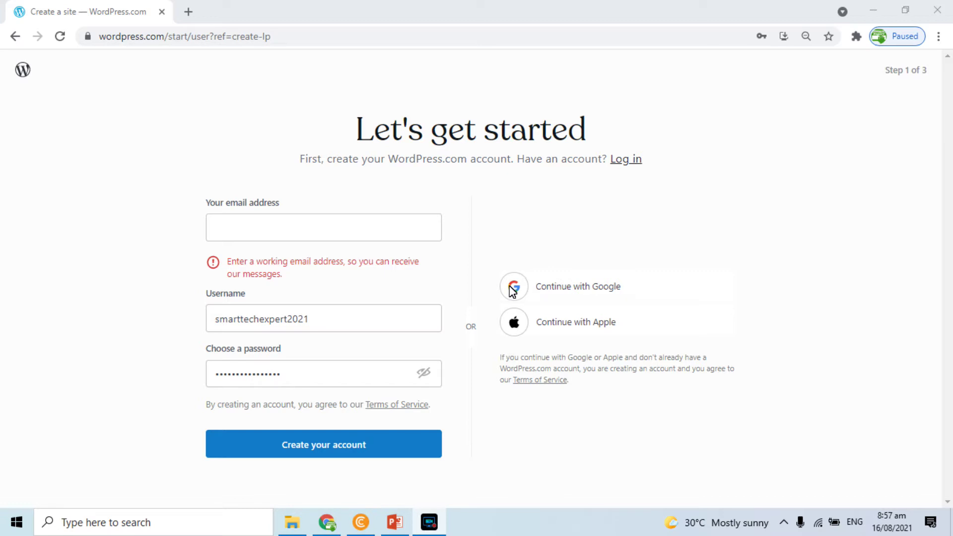
Sign up through Google with the Smart Tech Expert account and continue to the domain choice.
{"action": "left_click", "coordinate": [550, 291]}
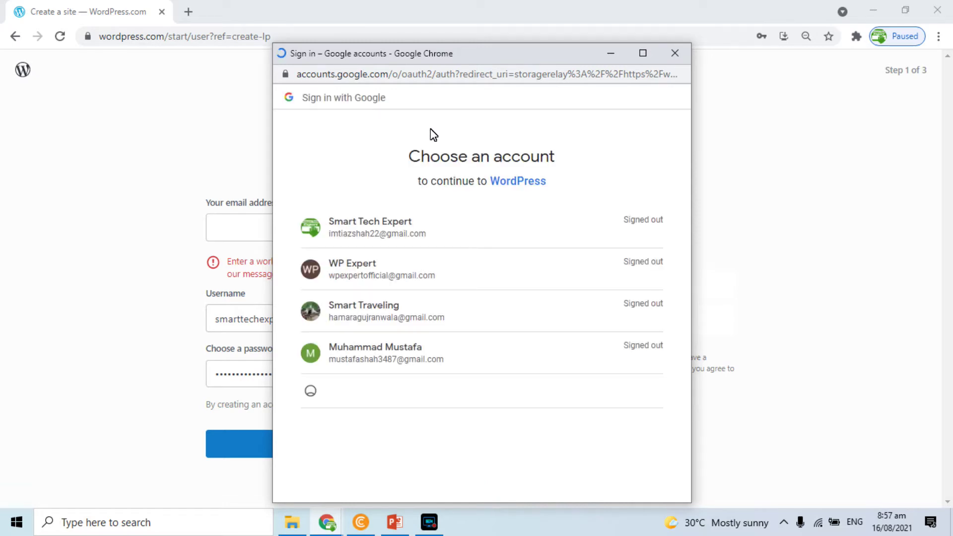
{"action": "left_click", "coordinate": [365, 225]}
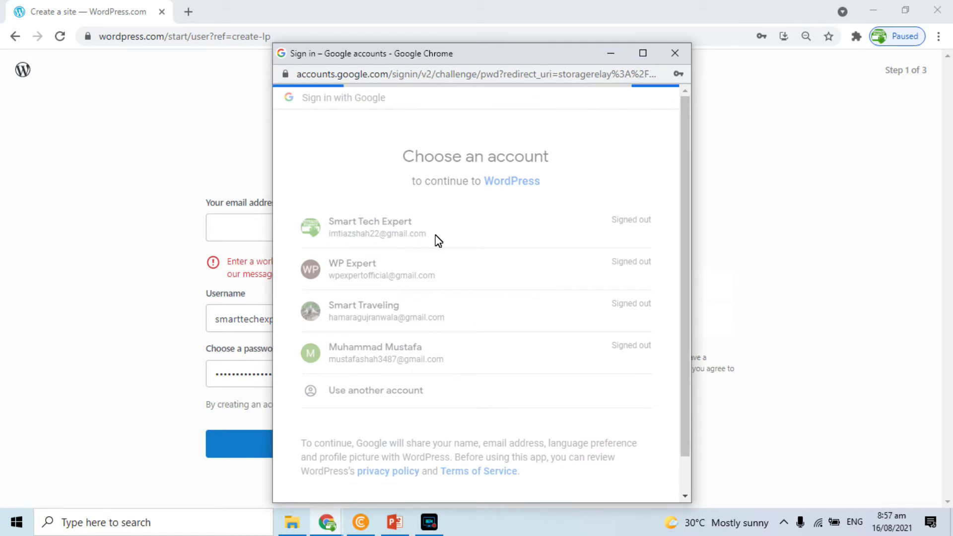
{"action": "left_click", "coordinate": [640, 331]}
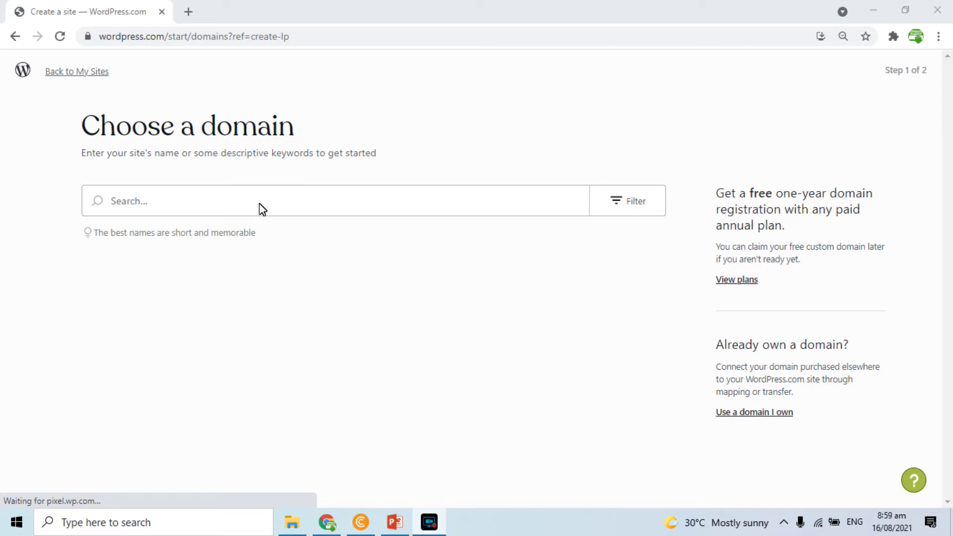
Search the available domains for learntoearnmoney and look through the suggestions.
{"action": "left_click", "coordinate": [227, 199]}
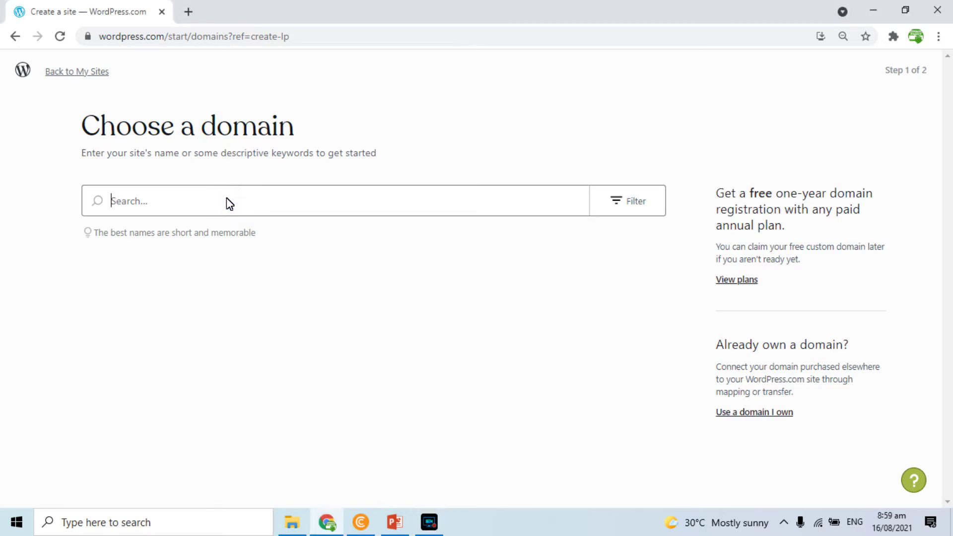
{"action": "type", "text": "lea"}
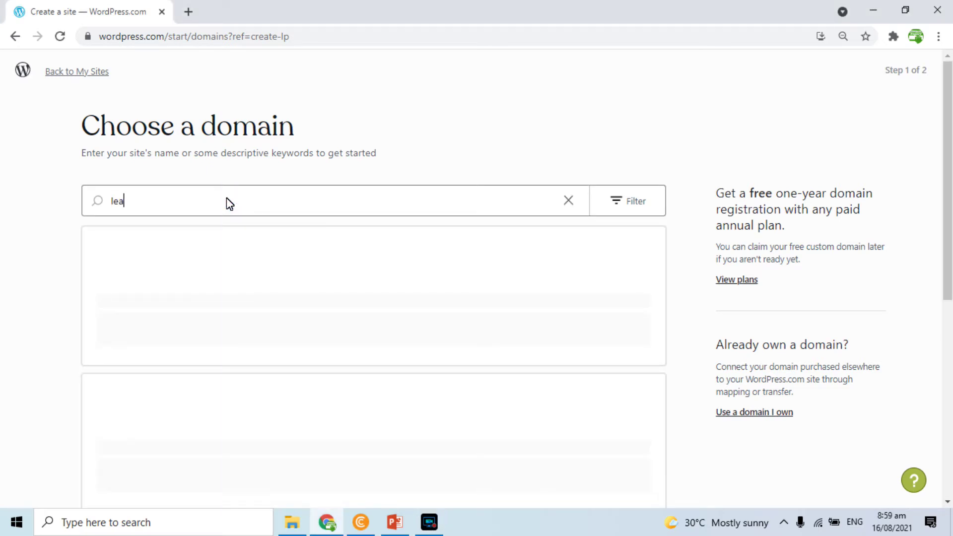
{"action": "type", "text": "rntoearnmoney"}
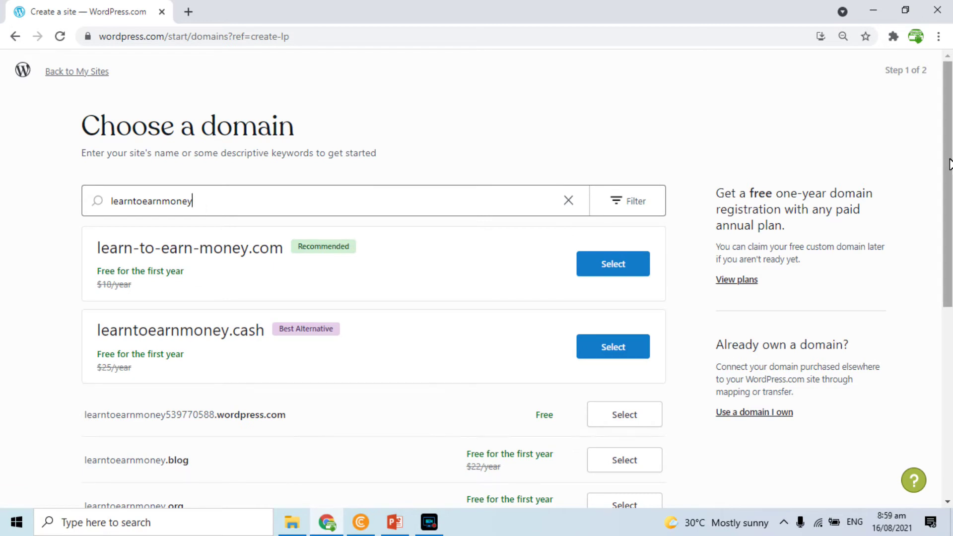
{"action": "left_click_drag", "start_coordinate": [948, 164], "coordinate": [949, 211]}
{"action": "scroll", "coordinate": [287, 287], "scroll_direction": "up", "scroll_amount": 1}
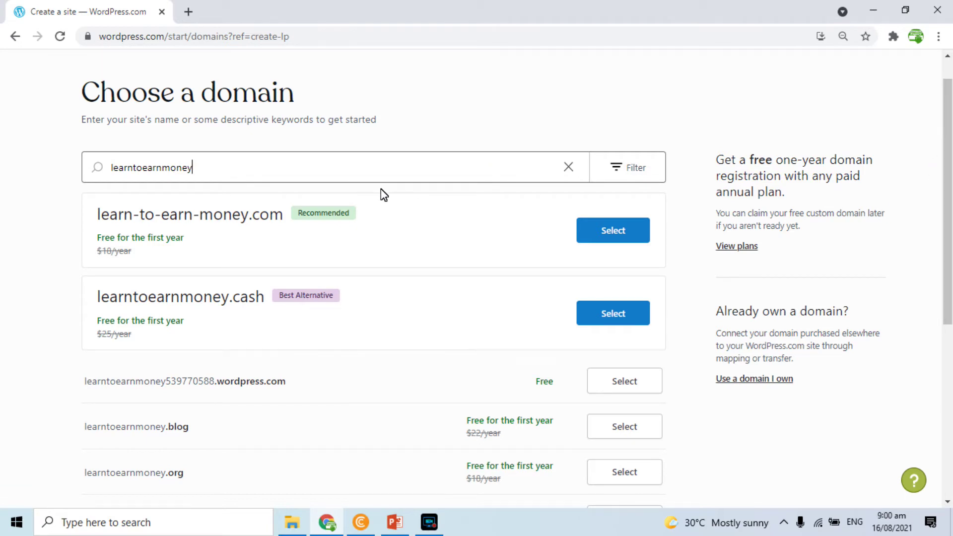
Search for learntoearnmoneypk.com and select the free learntoearnmoneypk.wordpress.com address.
{"action": "type", "text": "pk.com"}
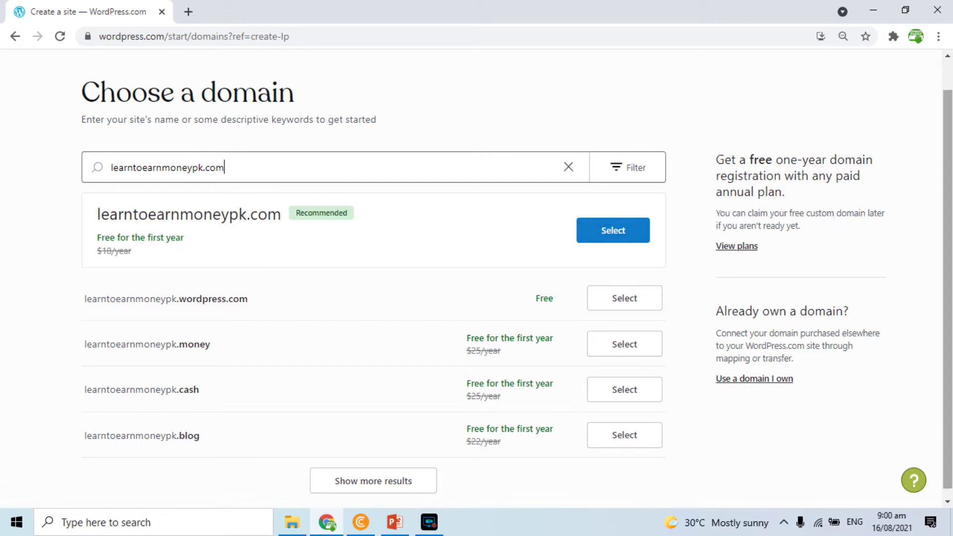
{"action": "left_click_drag", "start_coordinate": [948, 184], "coordinate": [949, 208]}
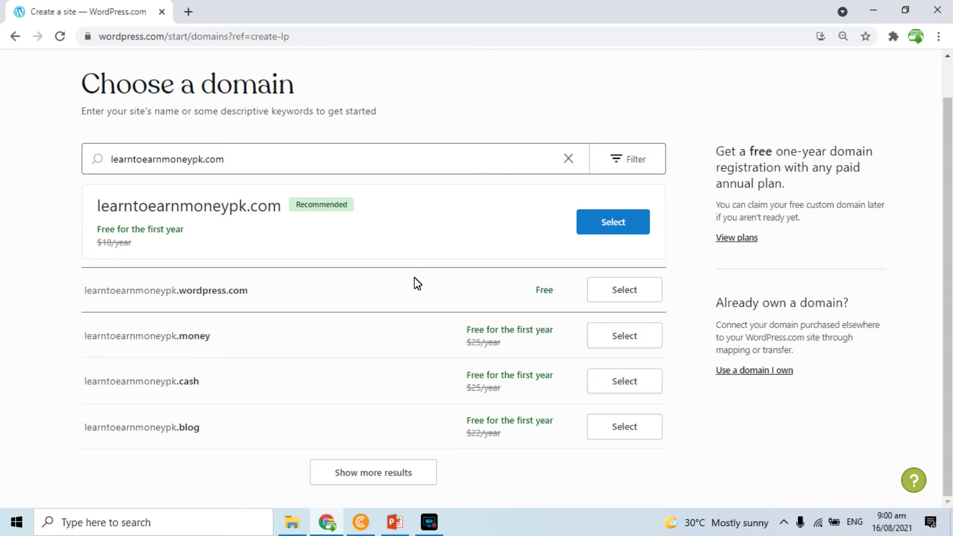
{"action": "left_click", "coordinate": [623, 292]}
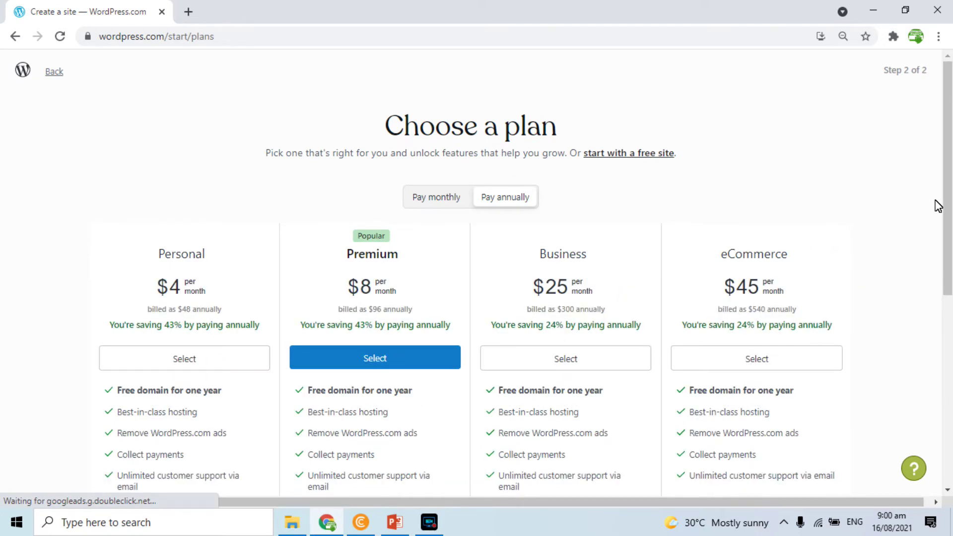
Review the paid plans and choose to start with a free site.
{"action": "left_click_drag", "start_coordinate": [949, 187], "coordinate": [949, 219]}
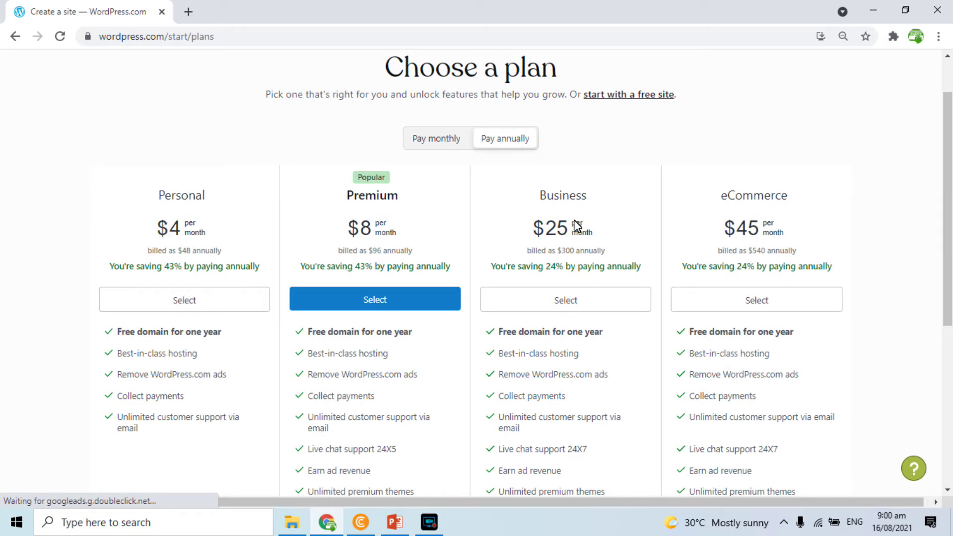
{"action": "left_click_drag", "start_coordinate": [946, 187], "coordinate": [948, 64]}
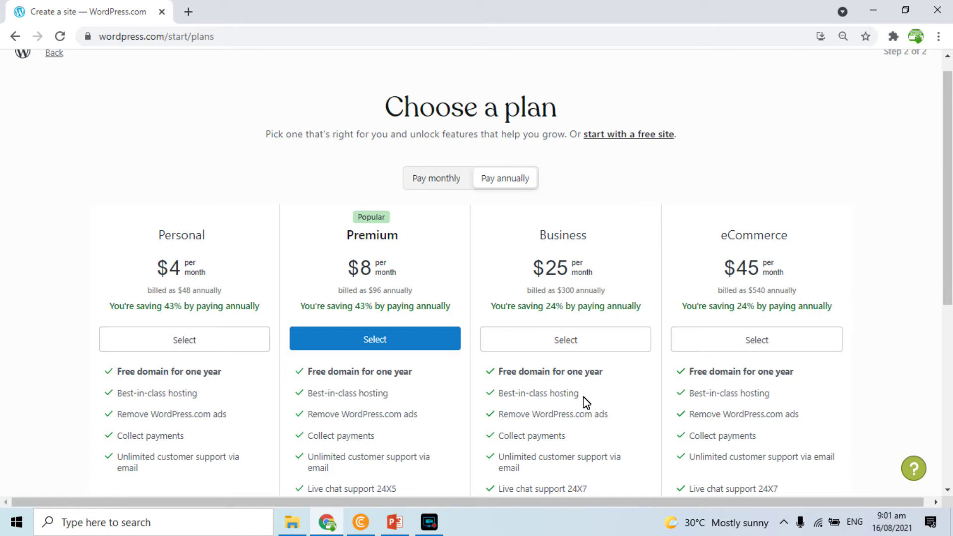
{"action": "left_click", "coordinate": [615, 134]}
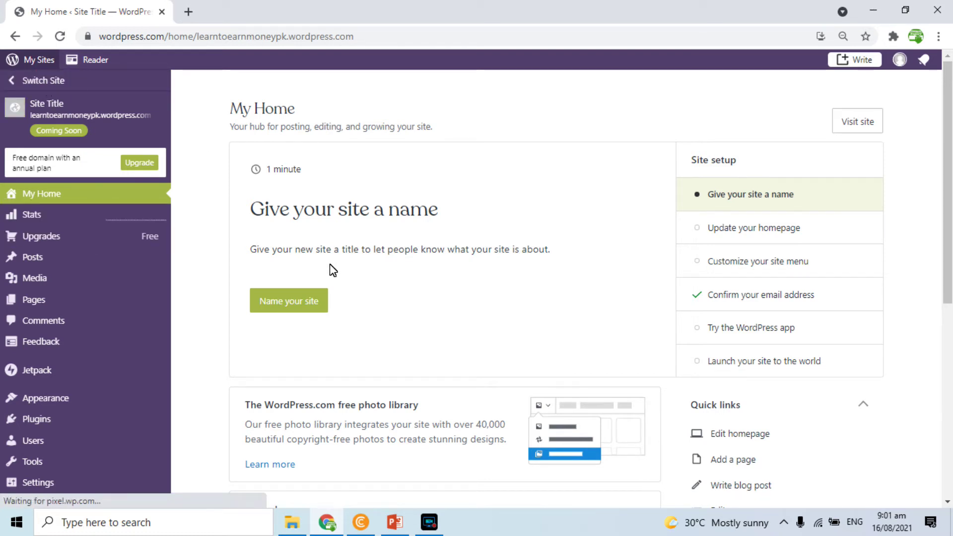
Name the site from the setup checklist by setting the site title to Learn to Earn Money, and save the settings.
{"action": "left_click", "coordinate": [290, 301]}
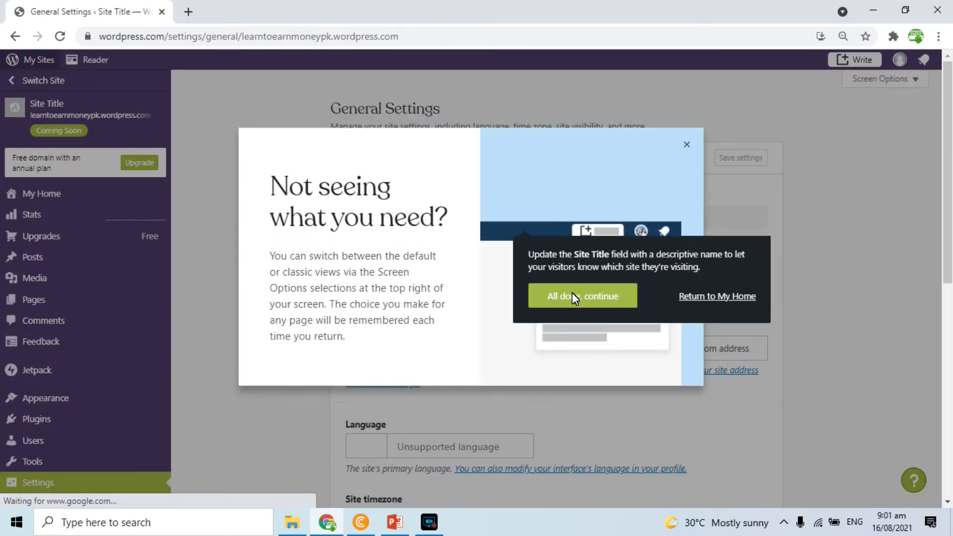
{"action": "left_click", "coordinate": [572, 293]}
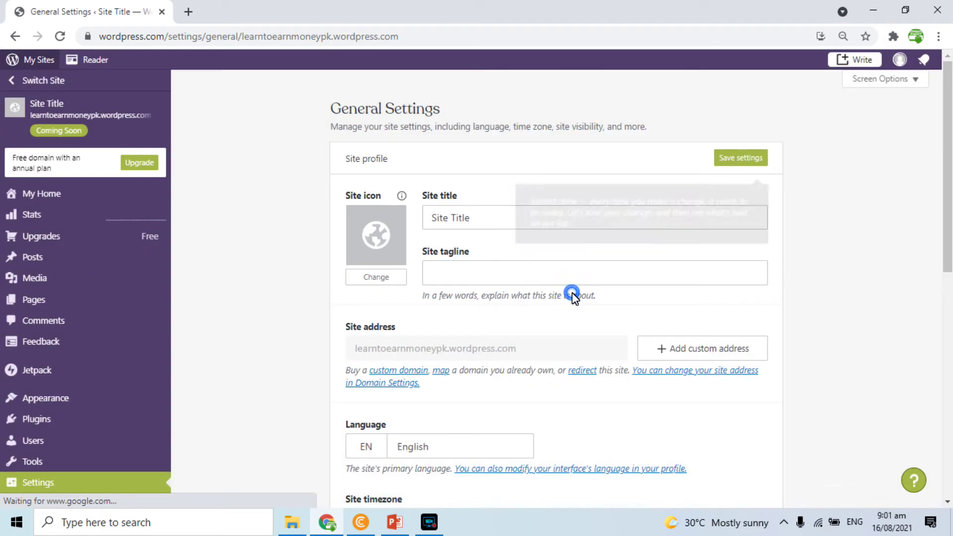
{"action": "left_click", "coordinate": [481, 219]}
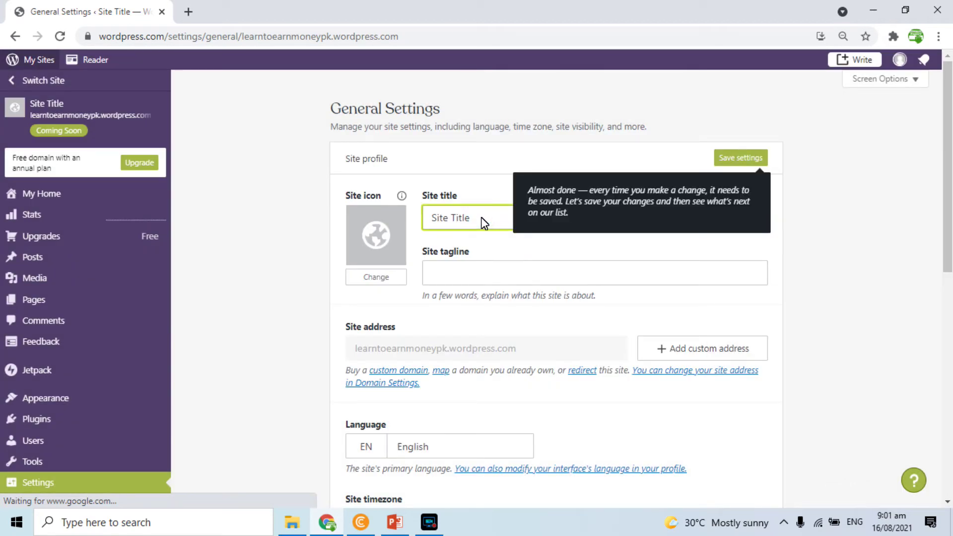
{"action": "key", "text": "BackSpace"}
{"action": "key", "text": "BackSpace"}
{"action": "key", "text": "BackSpace"}
{"action": "key", "text": "BackSpace"}
{"action": "key", "text": "BackSpace"}
{"action": "key", "text": "BackSpace"}
{"action": "key", "text": "BackSpace"}
{"action": "key", "text": "BackSpace"}
{"action": "key", "text": "BackSpace"}
{"action": "key", "text": "BackSpace"}
{"action": "type", "text": "L"}
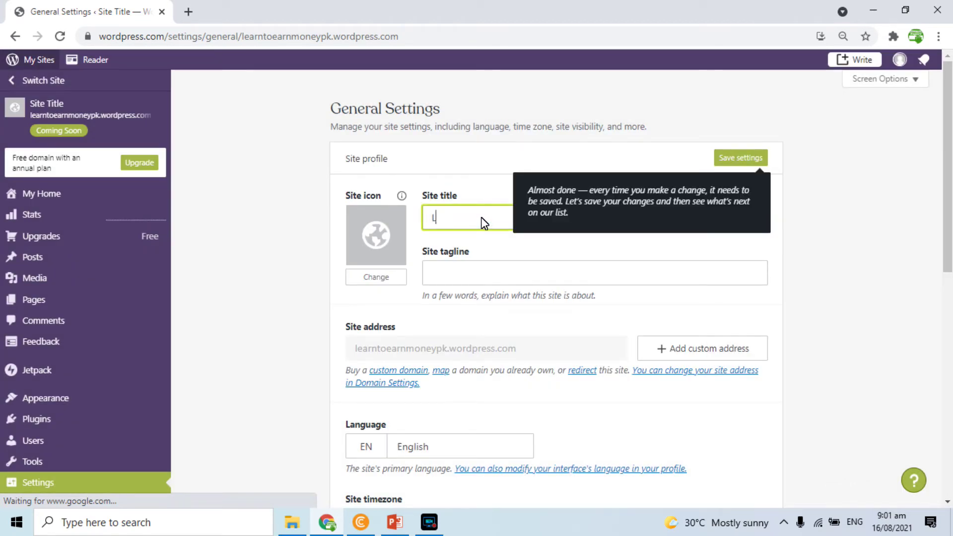
{"action": "type", "text": "earn to Earn Mon"}
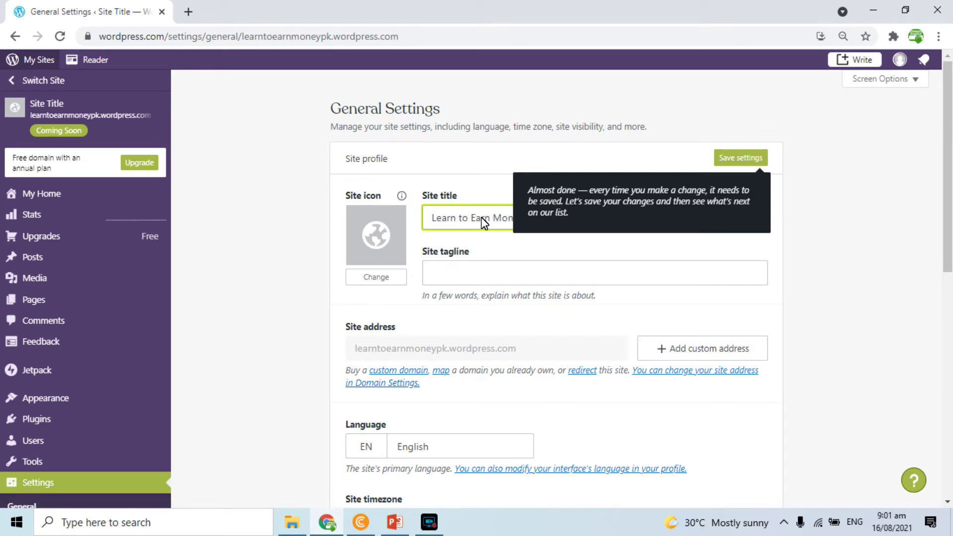
{"action": "left_click", "coordinate": [633, 194]}
{"action": "left_click", "coordinate": [739, 164]}
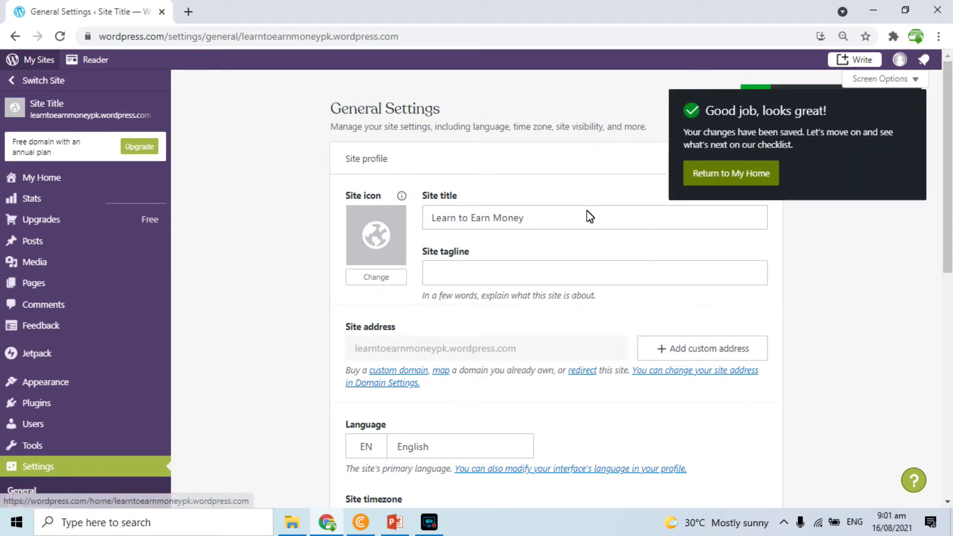
Set the site tagline to "earn money online," and save the settings, staying on the General Settings page.
{"action": "left_click", "coordinate": [553, 234]}
{"action": "left_click", "coordinate": [554, 228]}
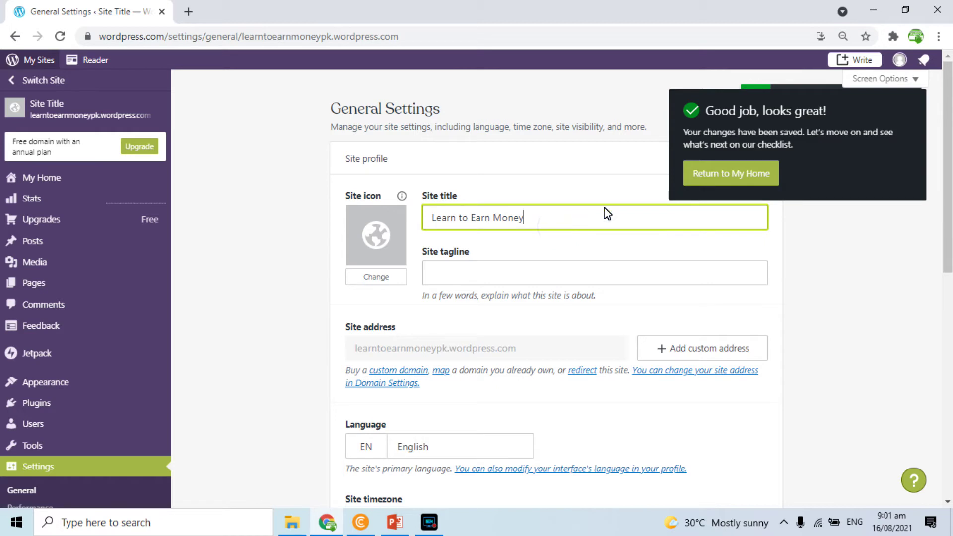
{"action": "left_click", "coordinate": [562, 274]}
{"action": "type", "text": "O"}
{"action": "type", "text": "arn money online"}
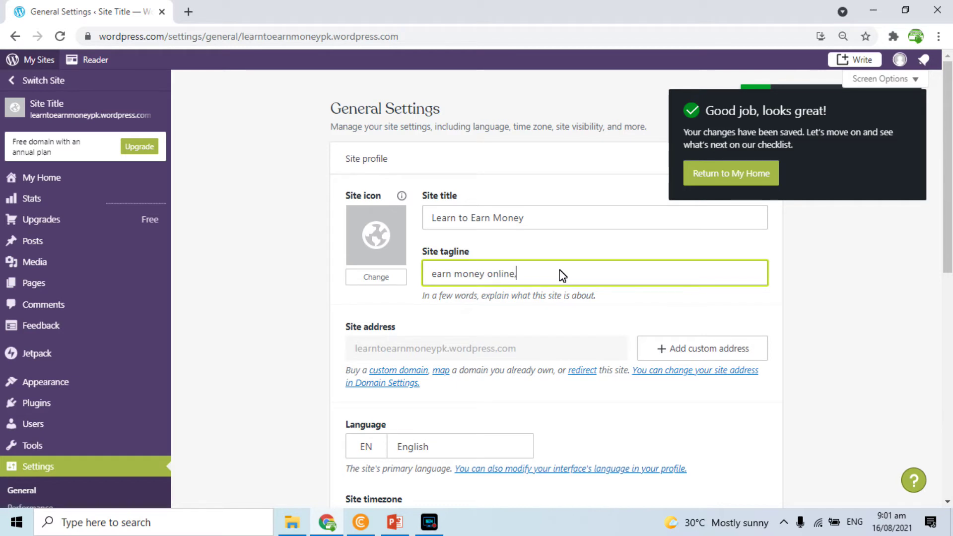
{"action": "type", "text": ","}
{"action": "left_click", "coordinate": [733, 171]}
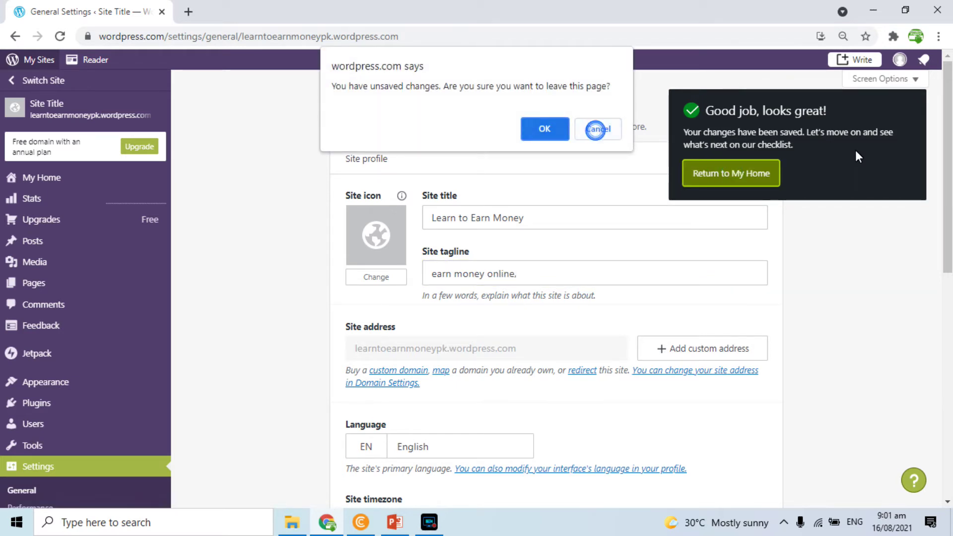
{"action": "left_click", "coordinate": [600, 129]}
{"action": "left_click", "coordinate": [738, 159]}
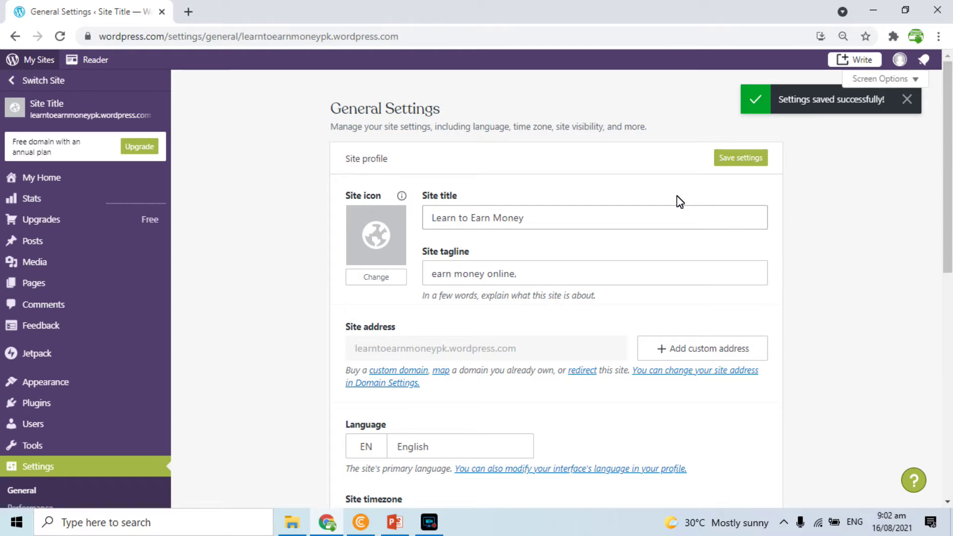
Go back to the My Home dashboard and look over the site setup checklist and quick links.
{"action": "left_click", "coordinate": [38, 175]}
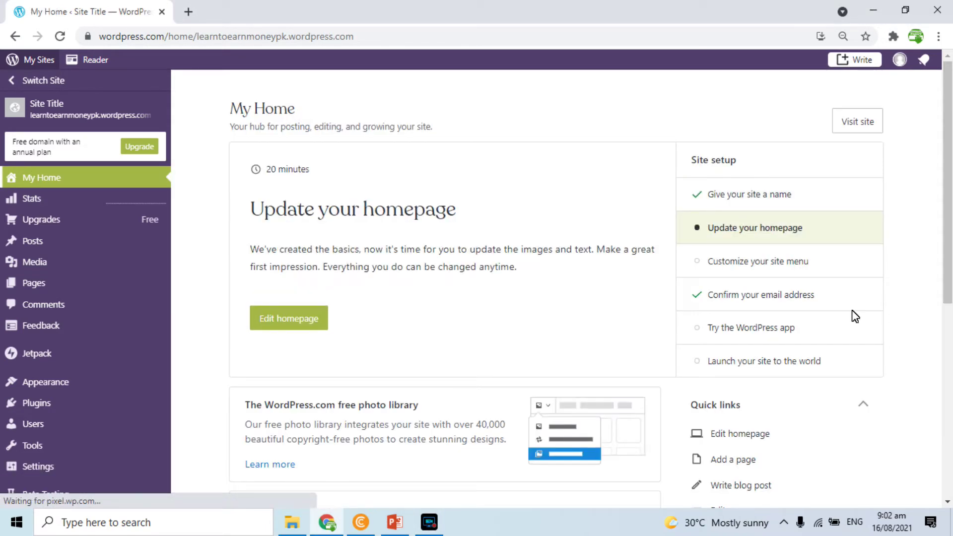
{"action": "left_click_drag", "start_coordinate": [947, 233], "coordinate": [943, 350]}
{"action": "scroll", "coordinate": [943, 323], "scroll_direction": "up", "scroll_amount": 5}
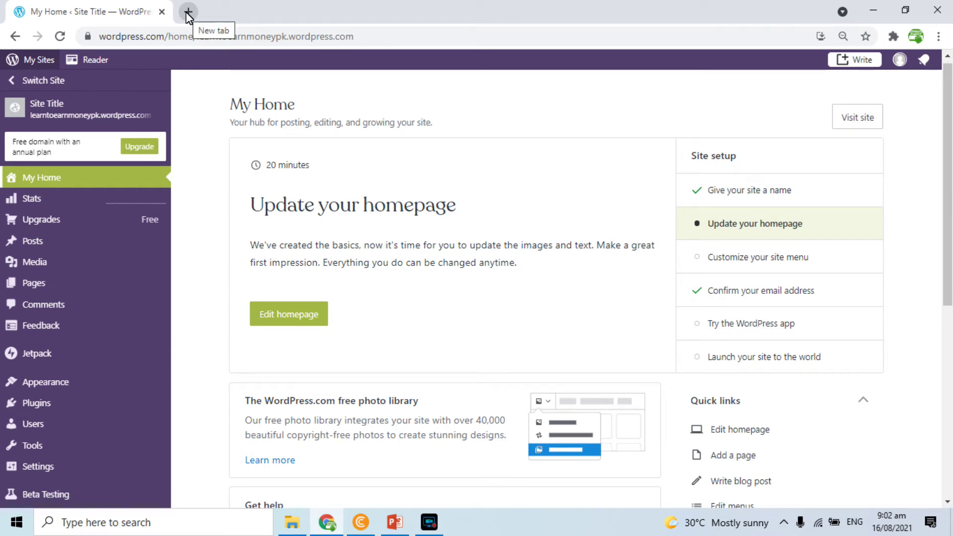
Copy the learntoearnmoneypk.wordpress.com address and open it in a separate browser tab to view the site.
{"action": "left_click_drag", "start_coordinate": [197, 37], "coordinate": [431, 37]}
{"action": "key", "text": "ctrl+c"}
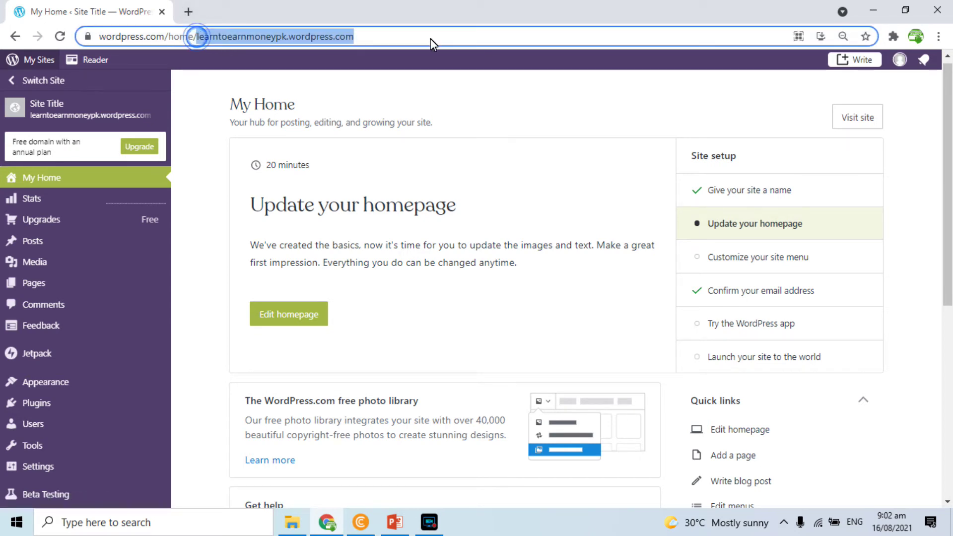
{"action": "left_click", "coordinate": [188, 12]}
{"action": "key", "text": "ctrl+v"}
{"action": "key", "text": "Return"}
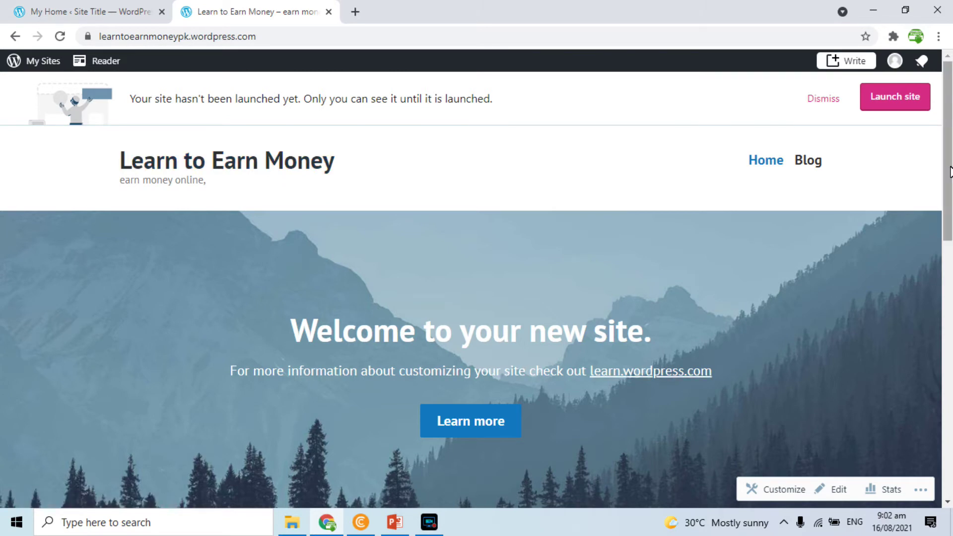
{"action": "left_click_drag", "start_coordinate": [949, 190], "coordinate": [946, 148]}
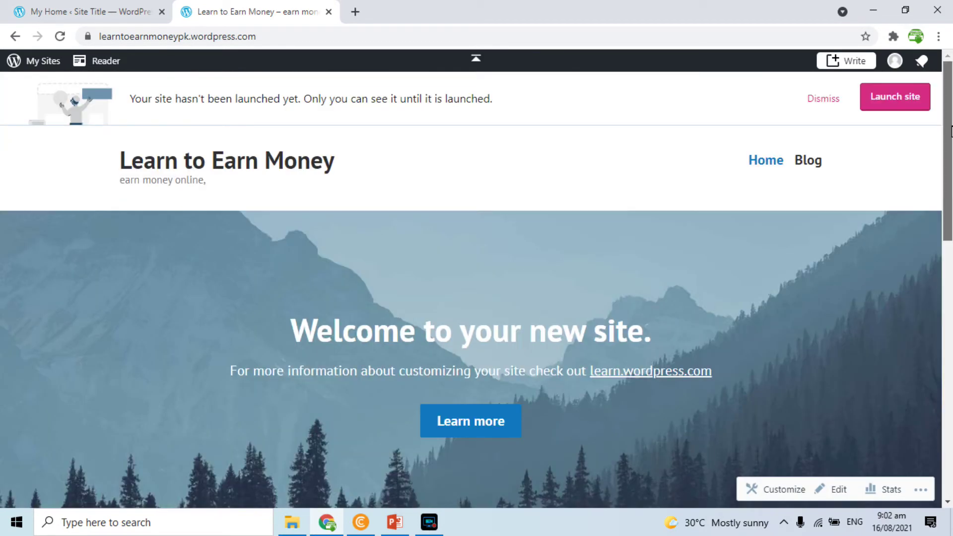
Return to the site dashboard and open the Themes page under Appearance.
{"action": "left_click", "coordinate": [94, 7]}
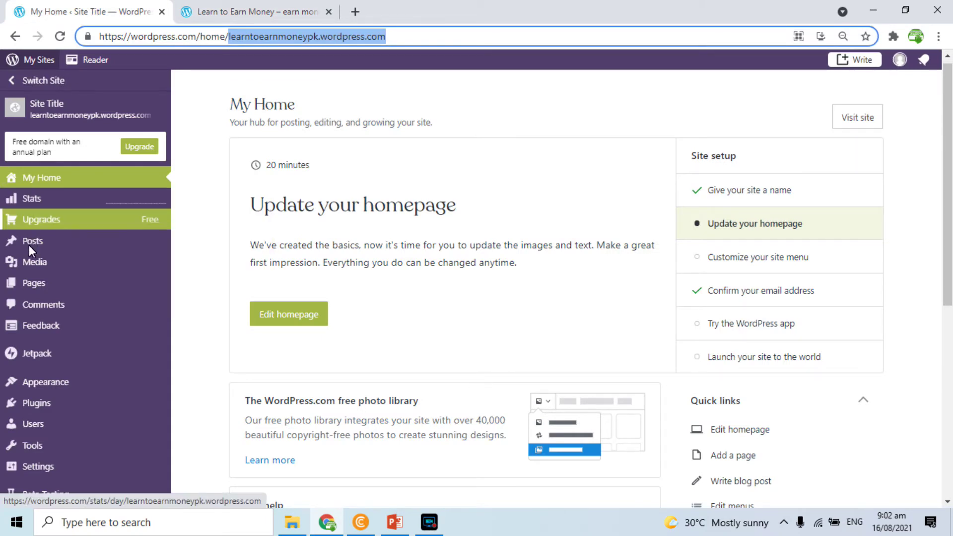
{"action": "mouse_move", "coordinate": [38, 245]}
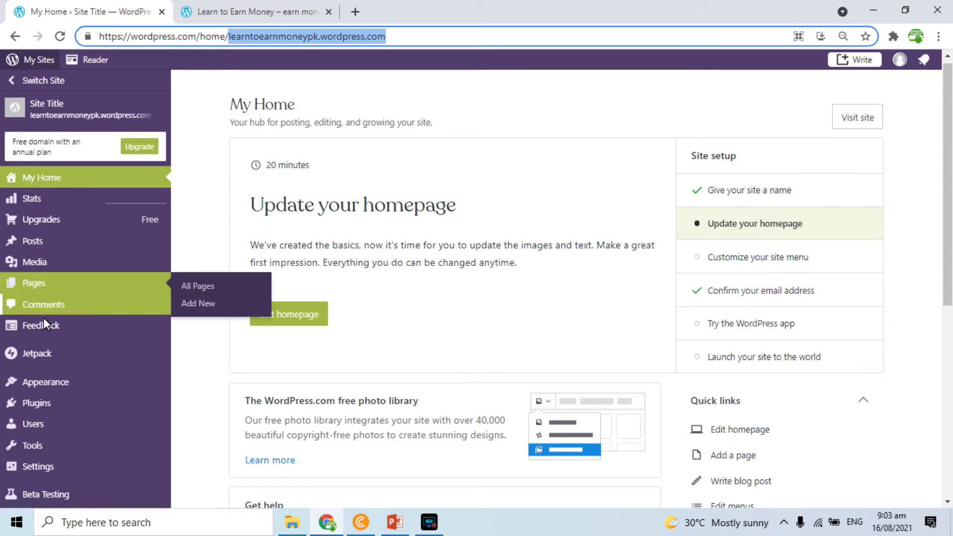
{"action": "mouse_move", "coordinate": [41, 383]}
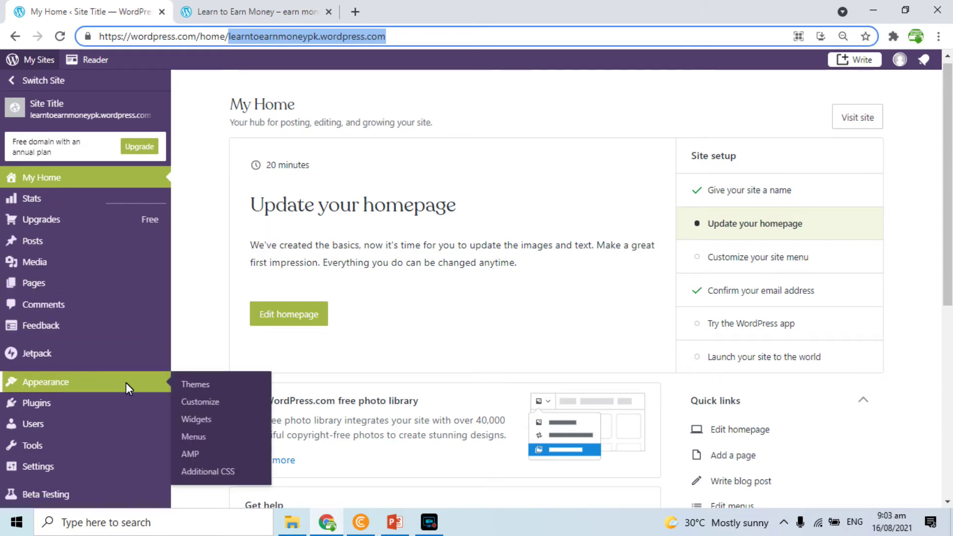
{"action": "left_click", "coordinate": [199, 385]}
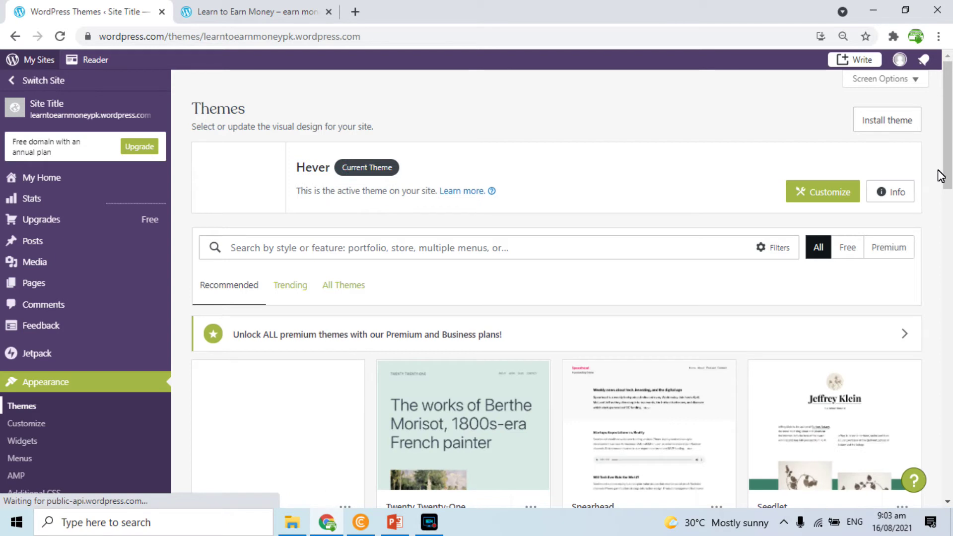
{"action": "scroll", "coordinate": [603, 273], "scroll_direction": "down", "scroll_amount": 1}
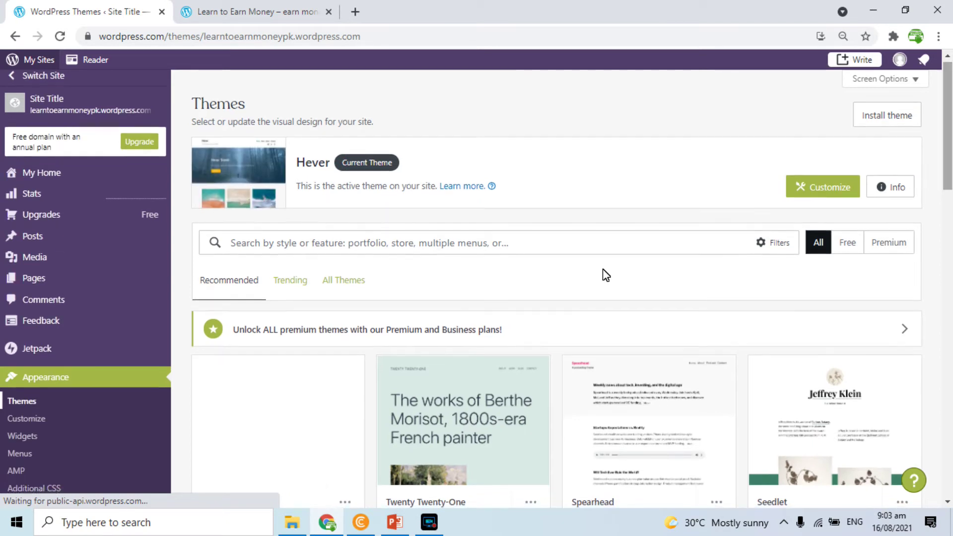
Search the themes for "earn money" and clear the search text.
{"action": "left_click", "coordinate": [566, 250]}
{"action": "type", "text": "earn money"}
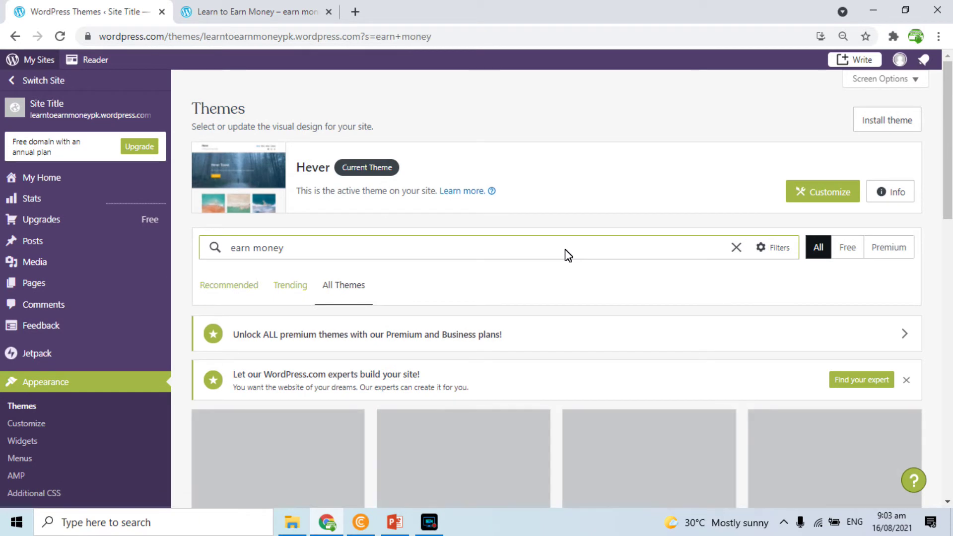
{"action": "key", "text": "BackSpace"}
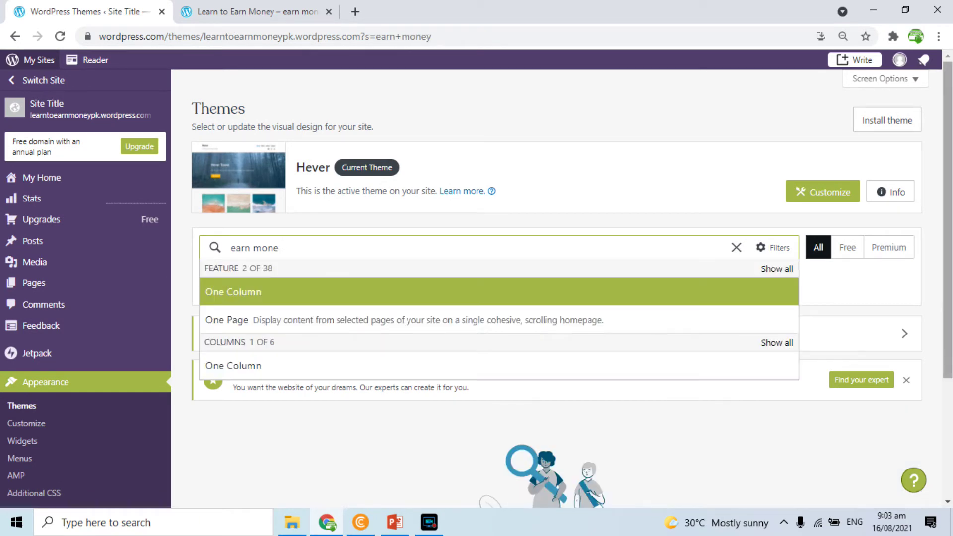
{"action": "key", "text": "BackSpace"}
{"action": "key", "text": "BackSpace"}
{"action": "key", "text": "BackSpace"}
{"action": "key", "text": "BackSpace"}
{"action": "key", "text": "BackSpace"}
{"action": "key", "text": "BackSpace"}
{"action": "key", "text": "BackSpace"}
{"action": "key", "text": "BackSpace"}
{"action": "key", "text": "BackSpace"}
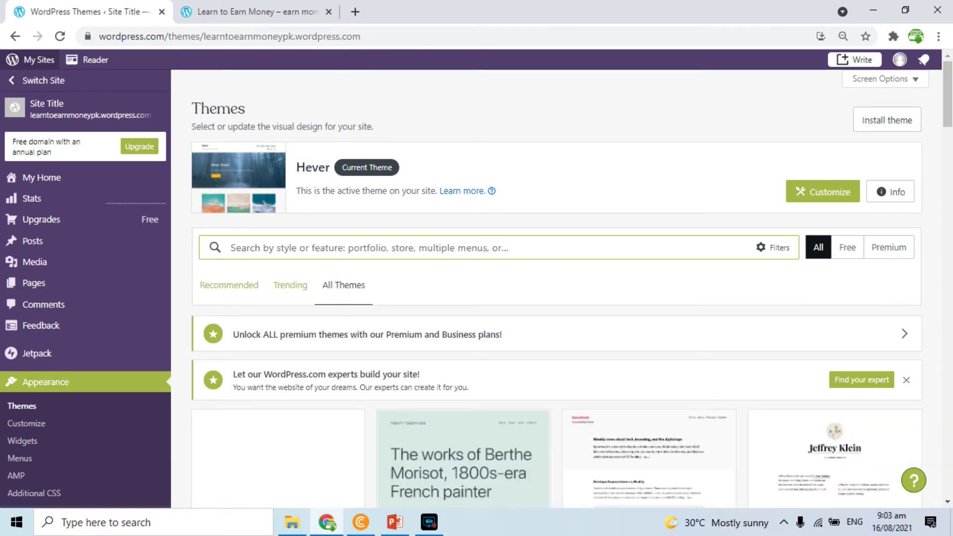
Search the themes for "online income" and replace that search with "income".
{"action": "type", "text": "onli"}
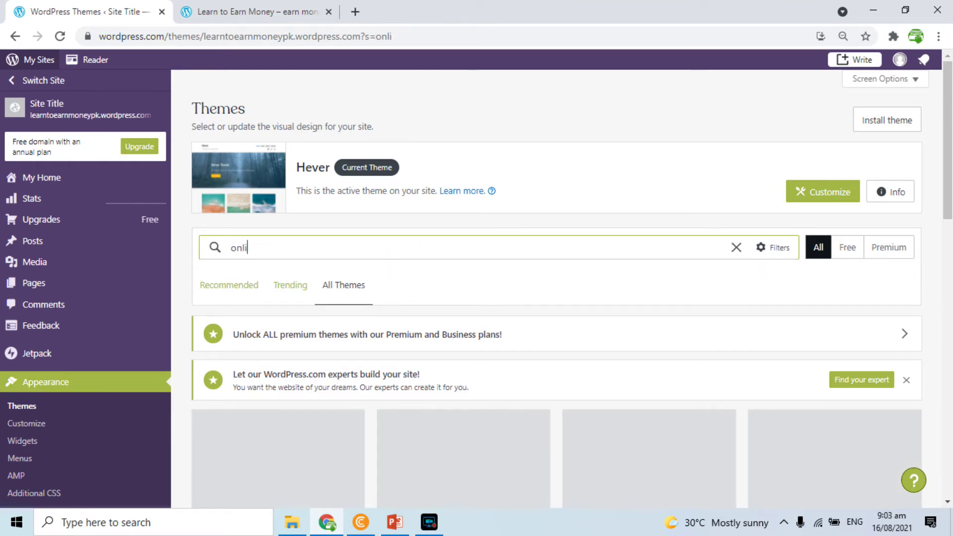
{"action": "type", "text": "ne income"}
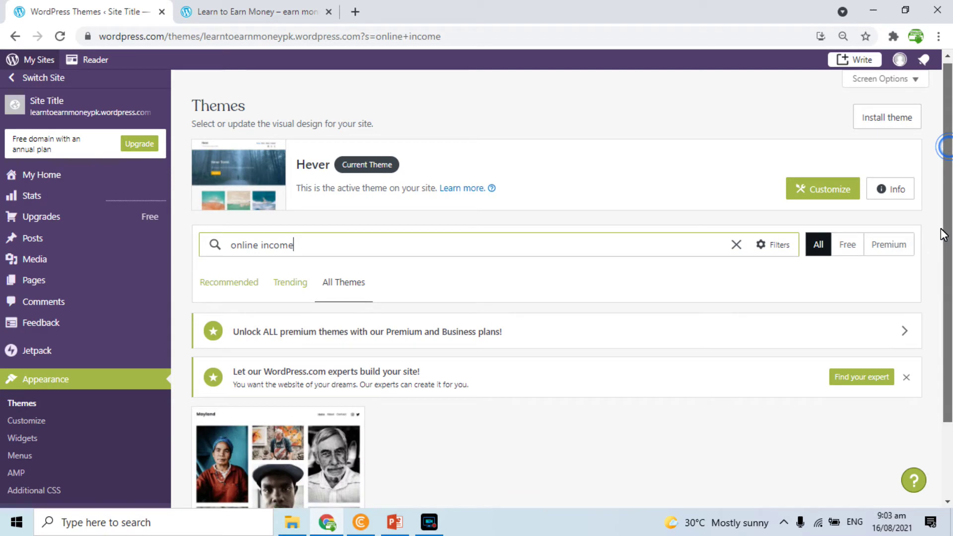
{"action": "scroll", "coordinate": [941, 226], "scroll_direction": "down", "scroll_amount": 2}
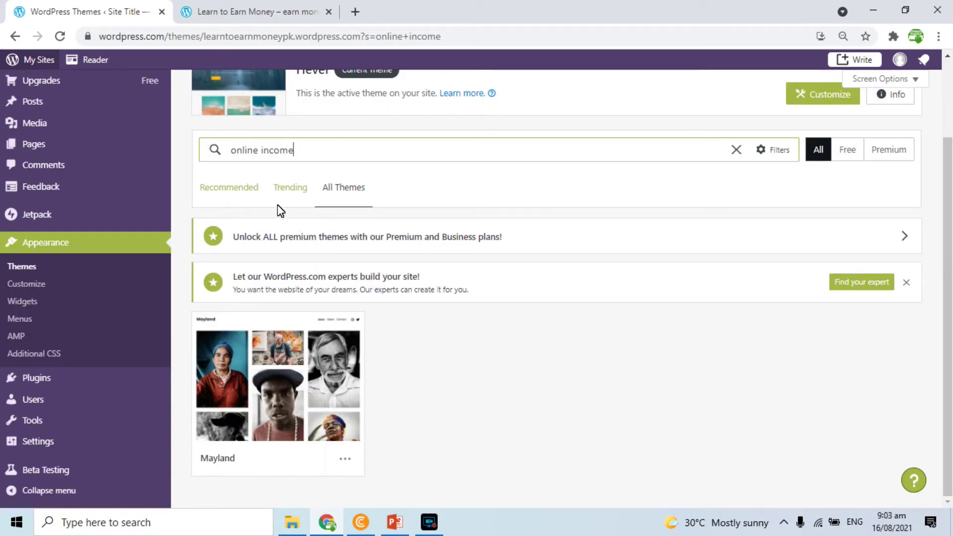
{"action": "left_click", "coordinate": [270, 149]}
{"action": "triple_click", "coordinate": [269, 149]}
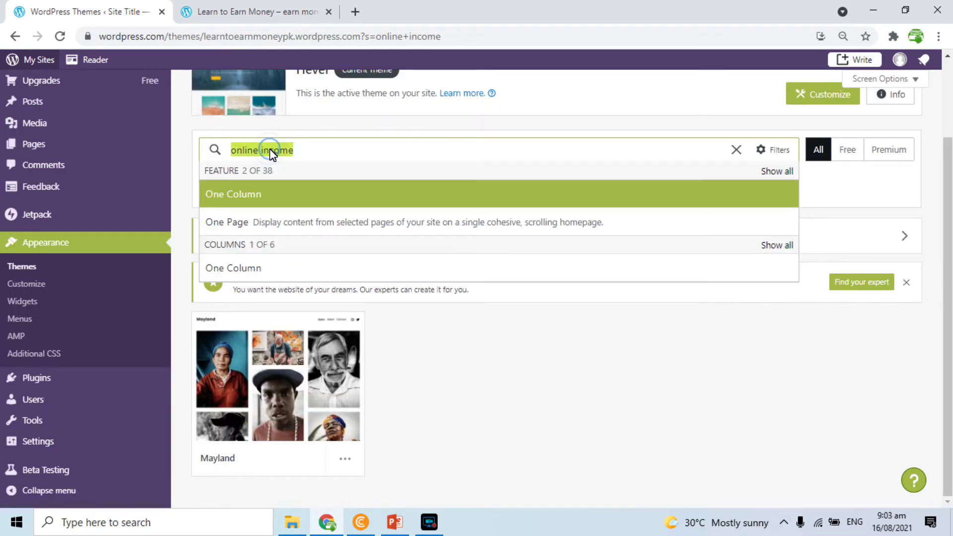
{"action": "type", "text": "income"}
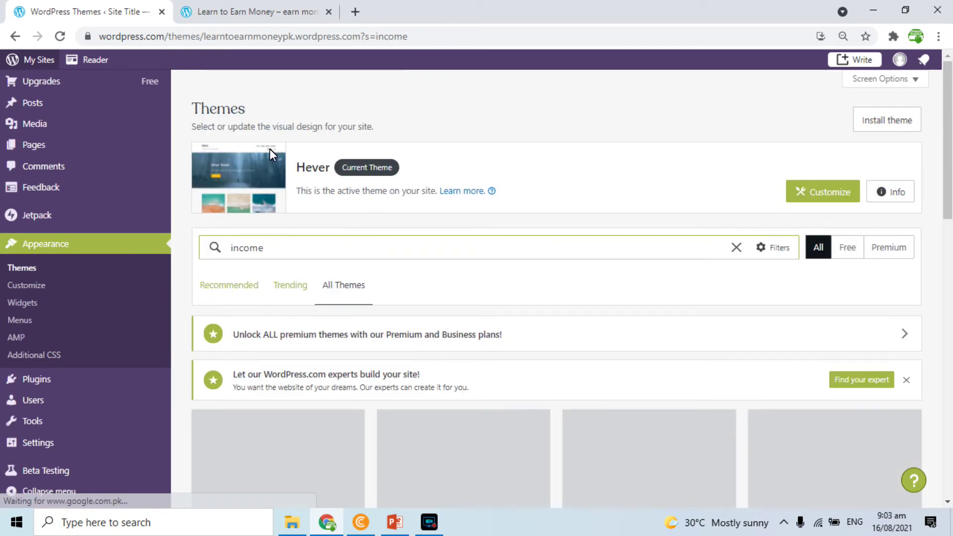
Search the themes for "technology" and look through the results area.
{"action": "triple_click", "coordinate": [243, 250]}
{"action": "type", "text": "tec"}
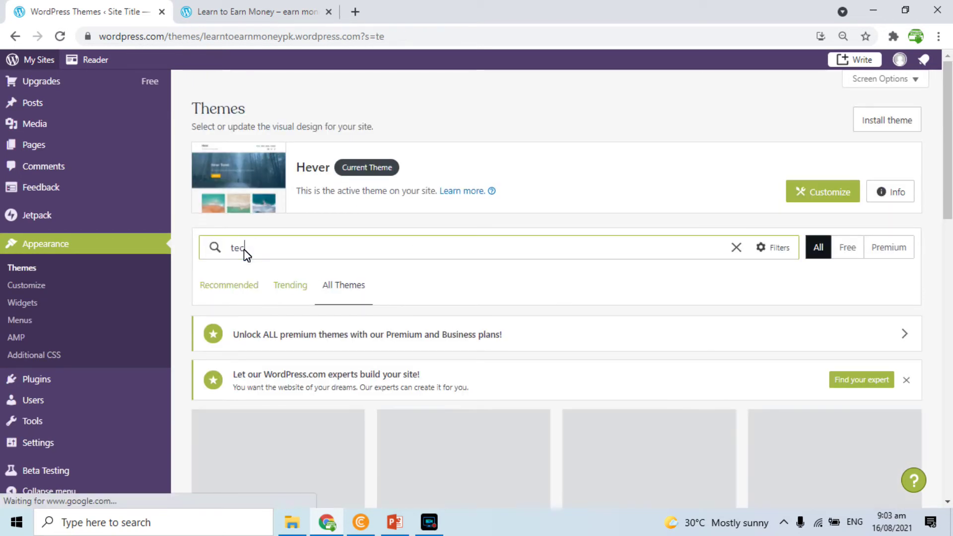
{"action": "type", "text": "hnolog"}
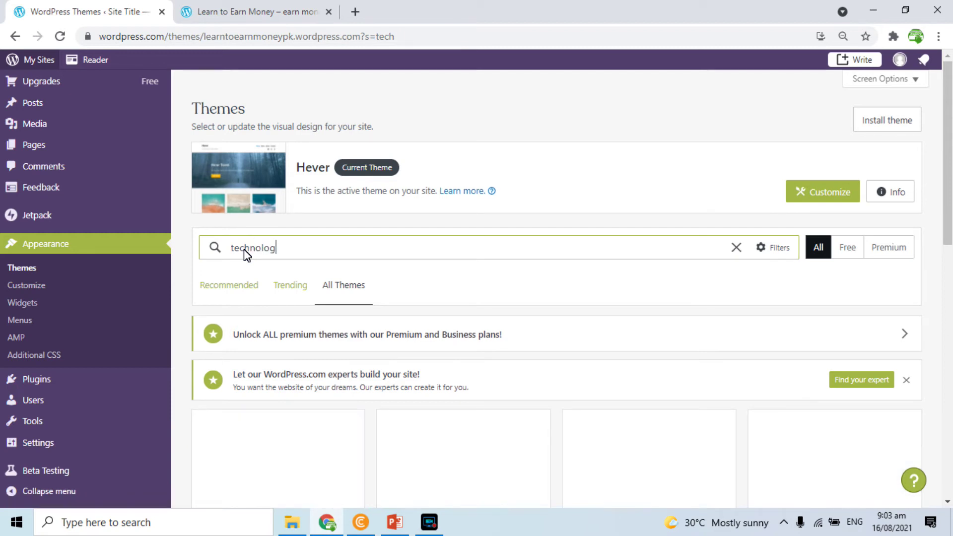
{"action": "type", "text": "y"}
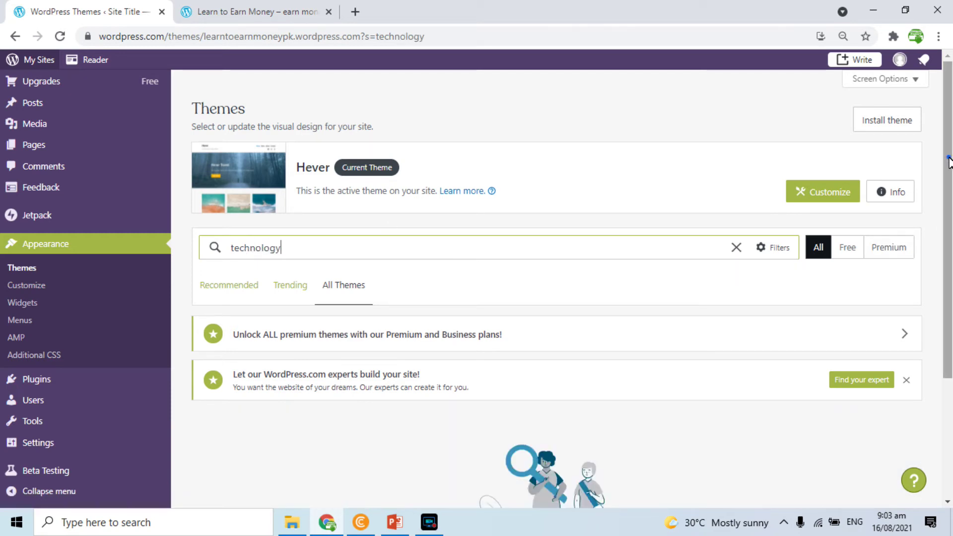
{"action": "left_click_drag", "start_coordinate": [948, 161], "coordinate": [943, 254]}
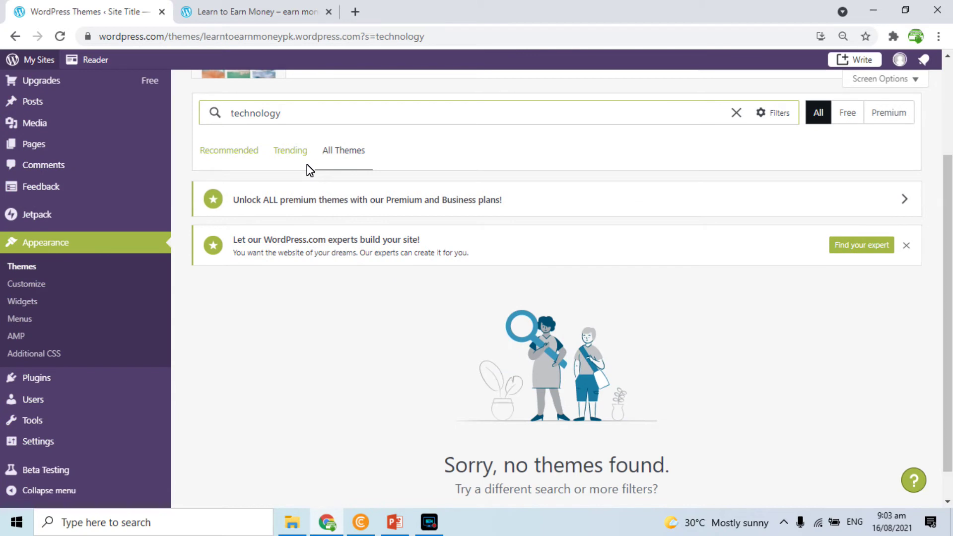
Shorten the theme search to "tech" and browse the matching themes and their prices.
{"action": "key", "text": "BackSpace"}
{"action": "key", "text": "BackSpace"}
{"action": "key", "text": "BackSpace"}
{"action": "key", "text": "BackSpace"}
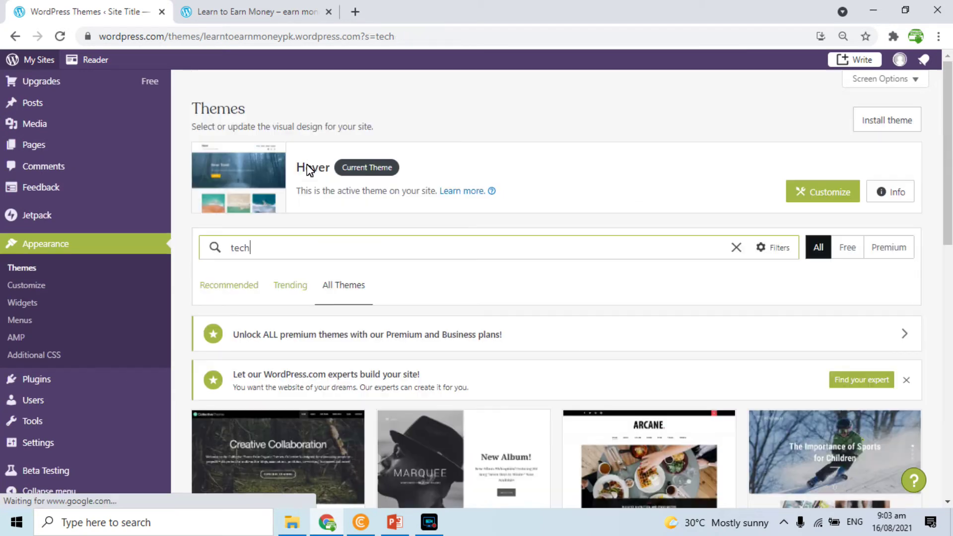
{"action": "left_click_drag", "start_coordinate": [947, 161], "coordinate": [941, 300]}
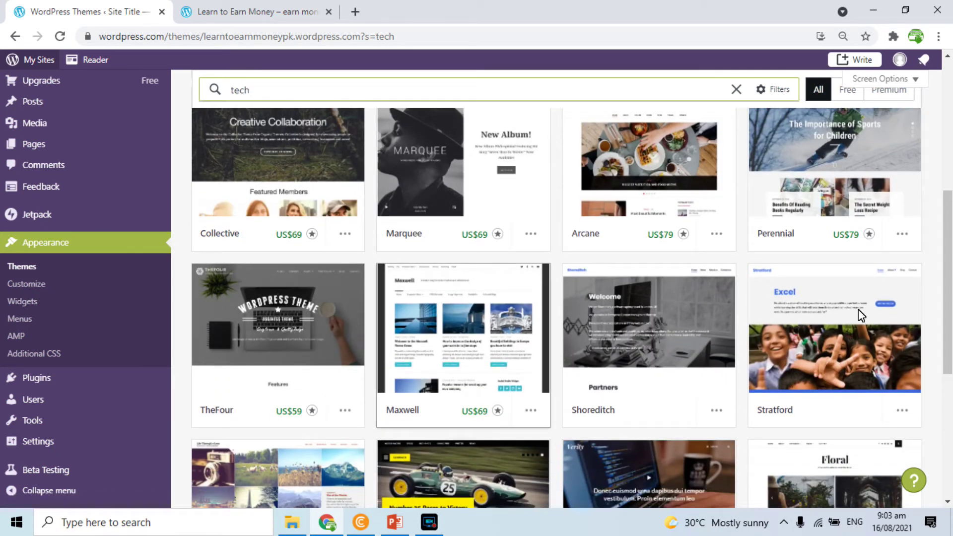
{"action": "left_click_drag", "start_coordinate": [949, 219], "coordinate": [945, 305]}
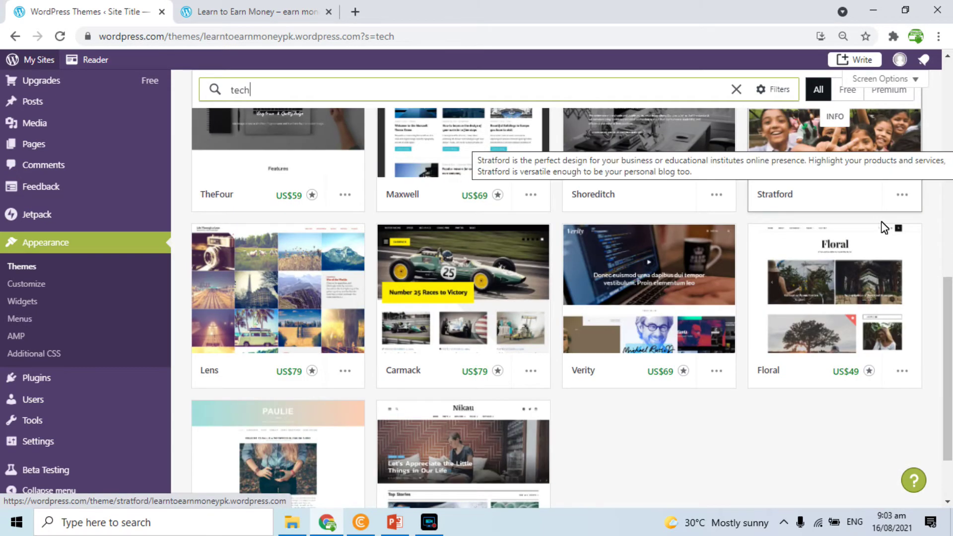
{"action": "scroll", "coordinate": [945, 252], "scroll_direction": "up", "scroll_amount": 2}
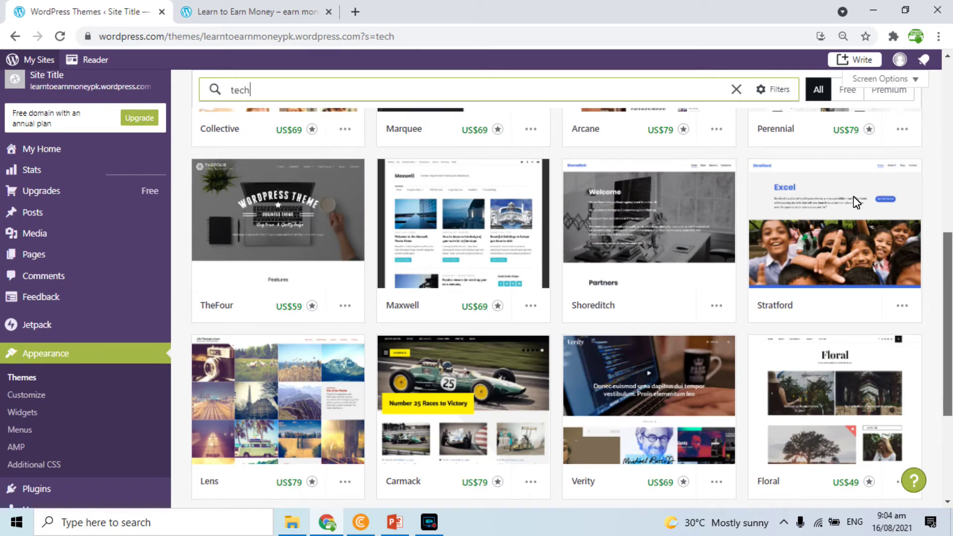
{"action": "left_click_drag", "start_coordinate": [949, 329], "coordinate": [946, 416]}
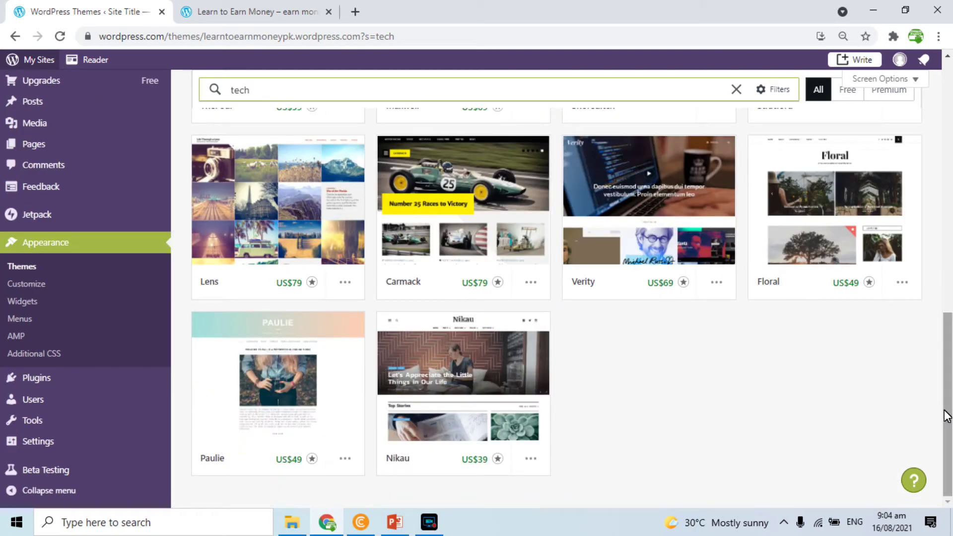
{"action": "scroll", "coordinate": [513, 264], "scroll_direction": "up", "scroll_amount": 3}
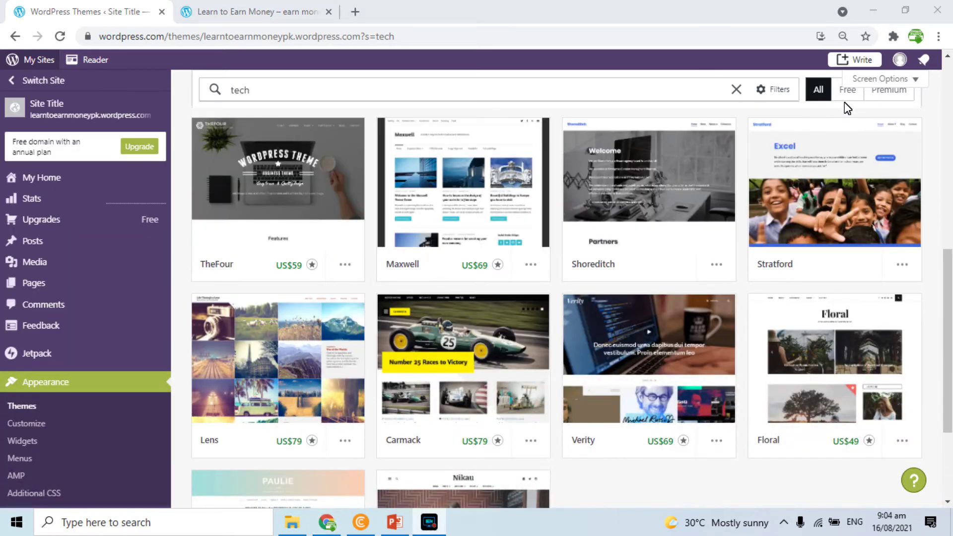
Limit the theme list to free themes and browse the designs.
{"action": "left_click", "coordinate": [819, 93]}
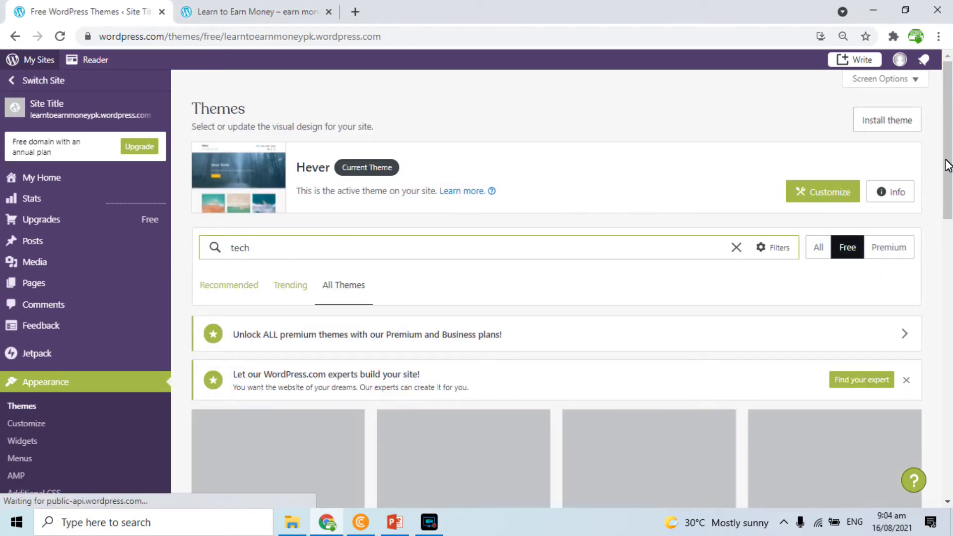
{"action": "left_click_drag", "start_coordinate": [949, 136], "coordinate": [944, 242]}
{"action": "scroll", "coordinate": [941, 248], "scroll_direction": "down", "scroll_amount": 3}
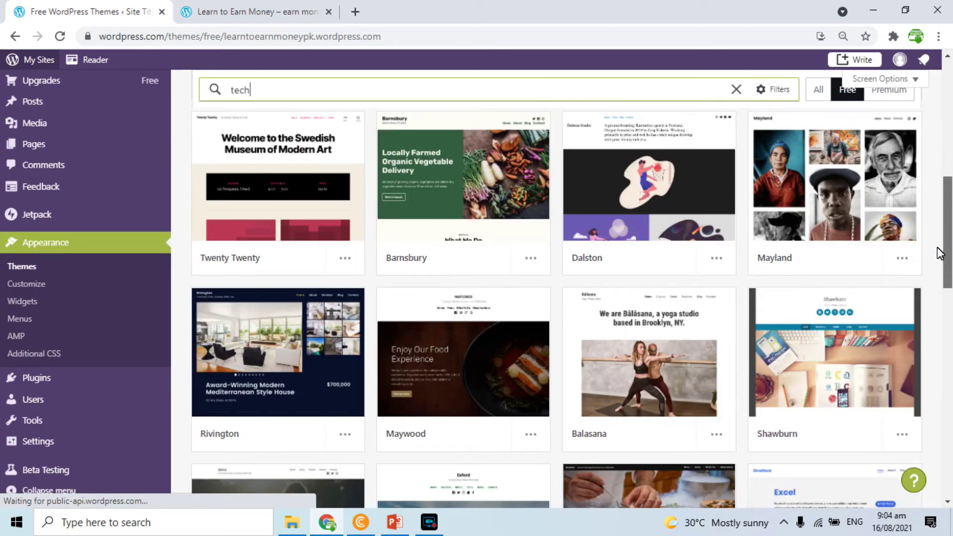
{"action": "scroll", "coordinate": [931, 286], "scroll_direction": "down", "scroll_amount": 2}
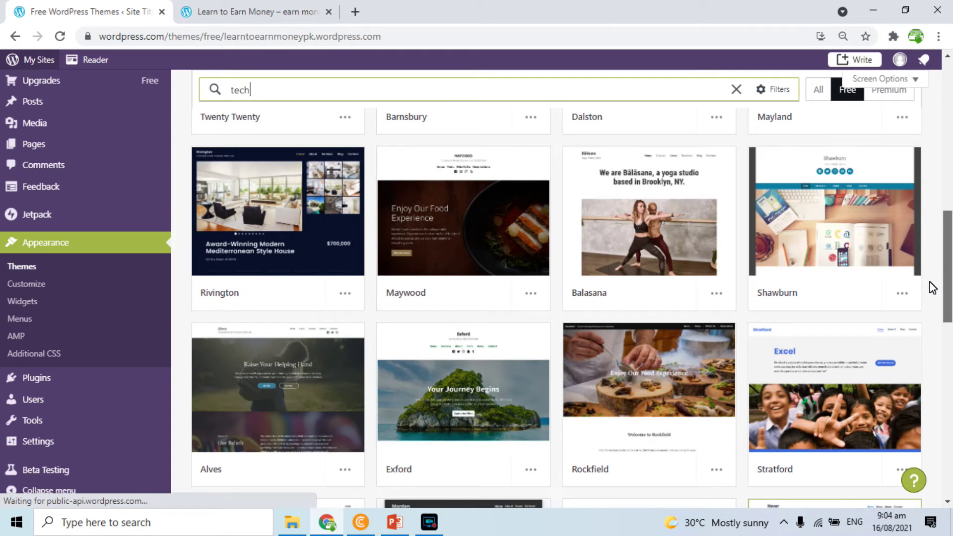
Activate the free Rivington theme while preserving the homepage content, and open the homepage for editing.
{"action": "left_click", "coordinate": [277, 213]}
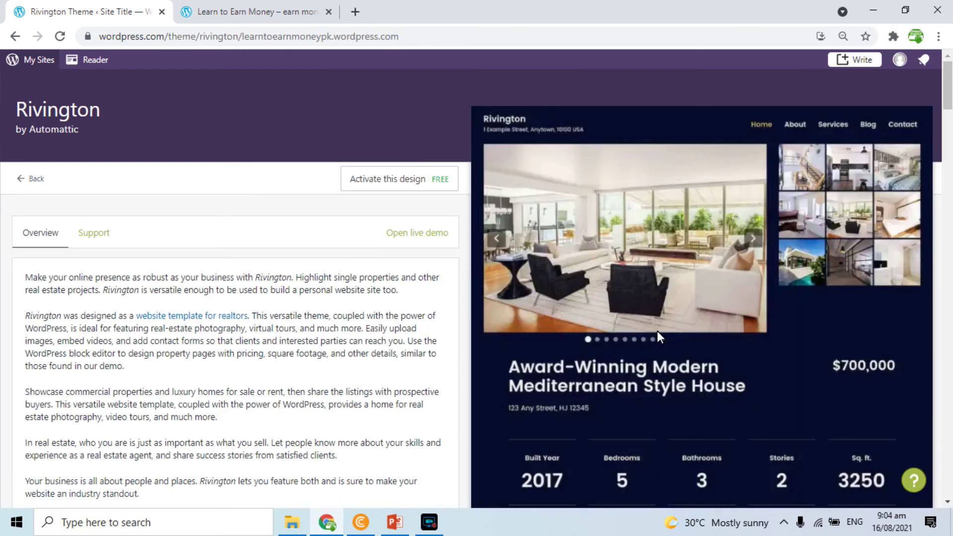
{"action": "left_click", "coordinate": [398, 179]}
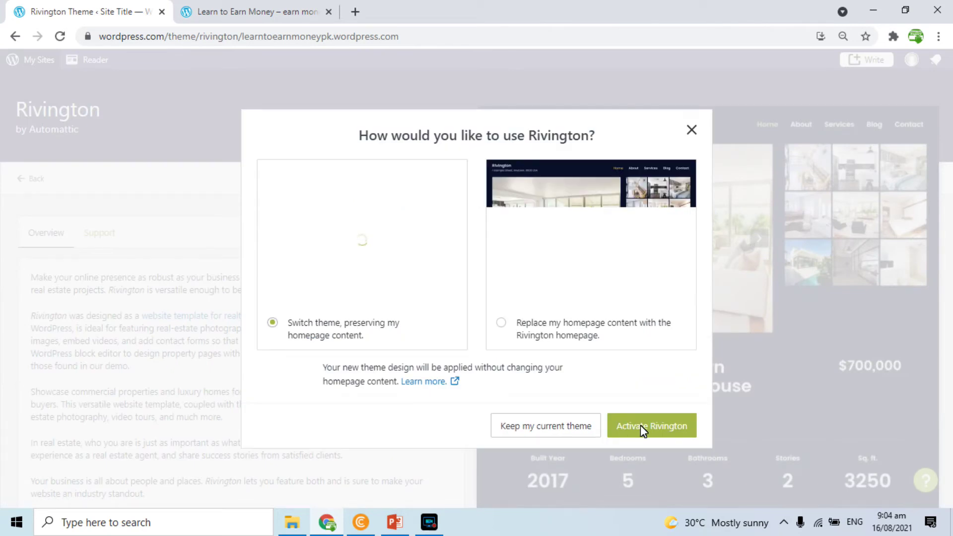
{"action": "left_click", "coordinate": [640, 426]}
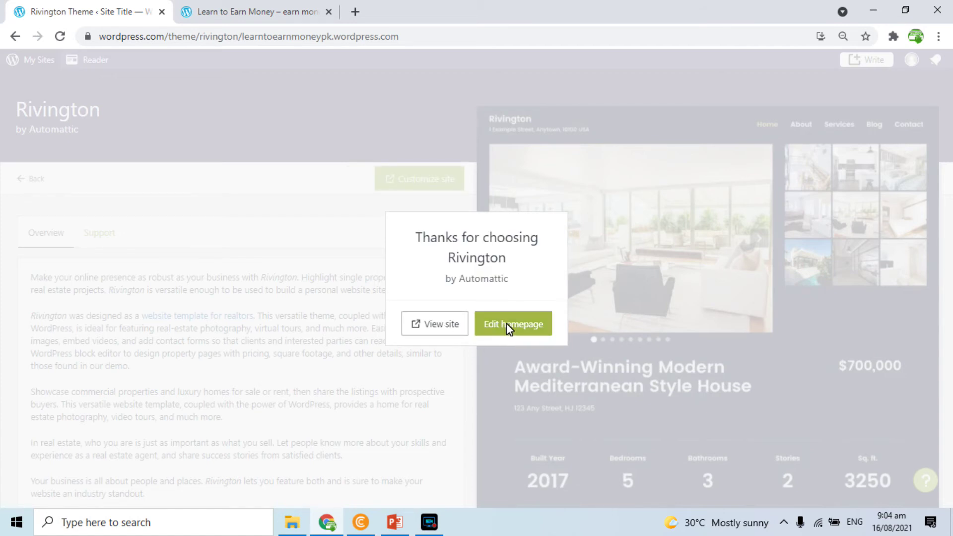
{"action": "left_click", "coordinate": [506, 324]}
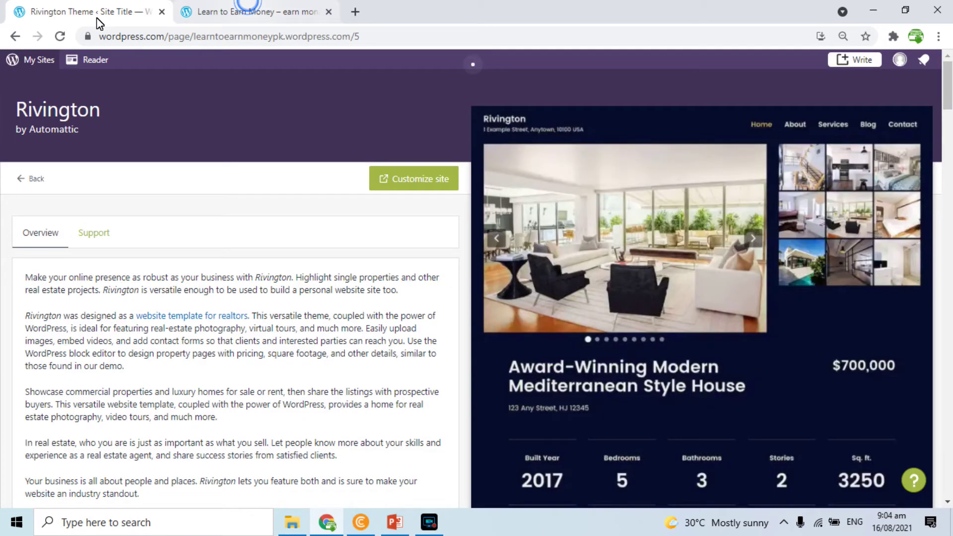
Reload the live site and look over the homepage with the Rivington theme applied.
{"action": "left_click", "coordinate": [247, 11]}
{"action": "left_click", "coordinate": [60, 36]}
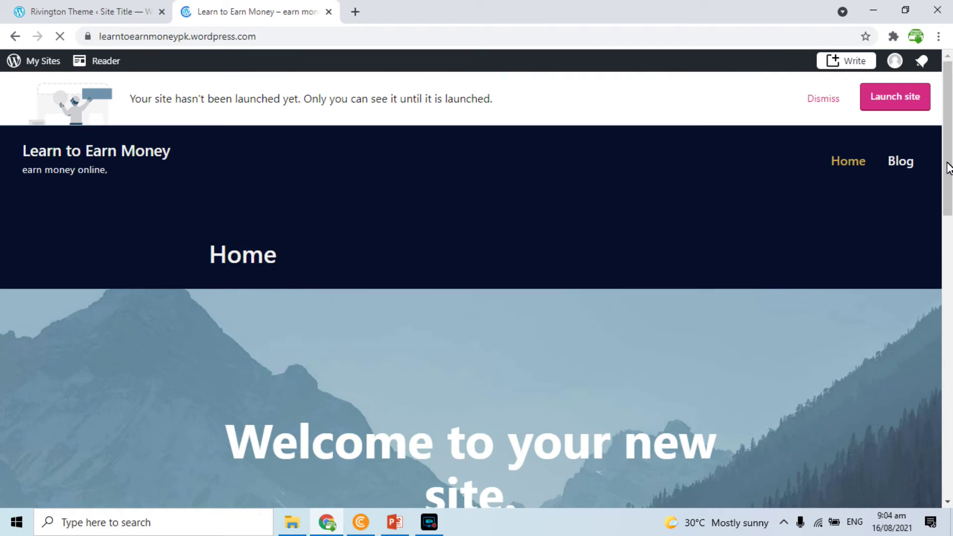
{"action": "scroll", "coordinate": [947, 264], "scroll_direction": "down", "scroll_amount": 5}
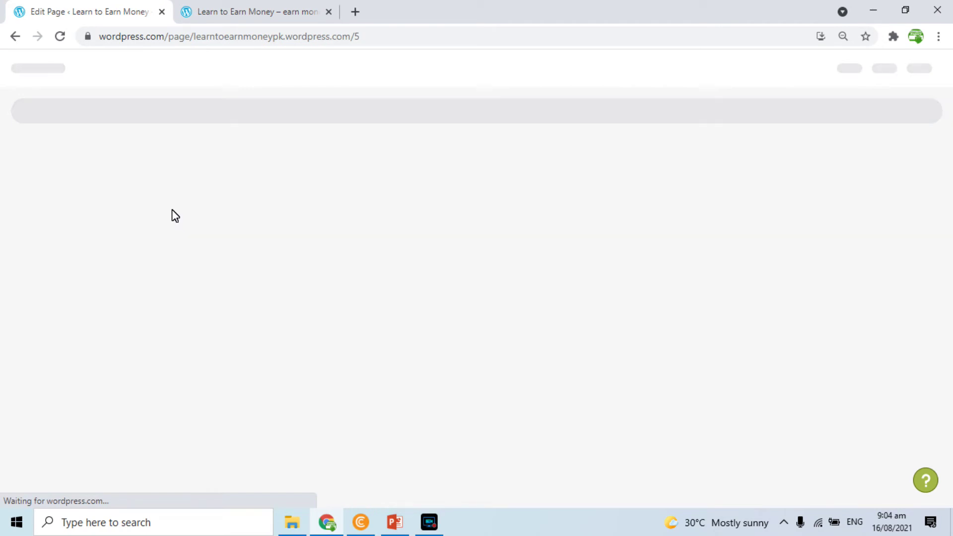
{"action": "left_click", "coordinate": [224, 15]}
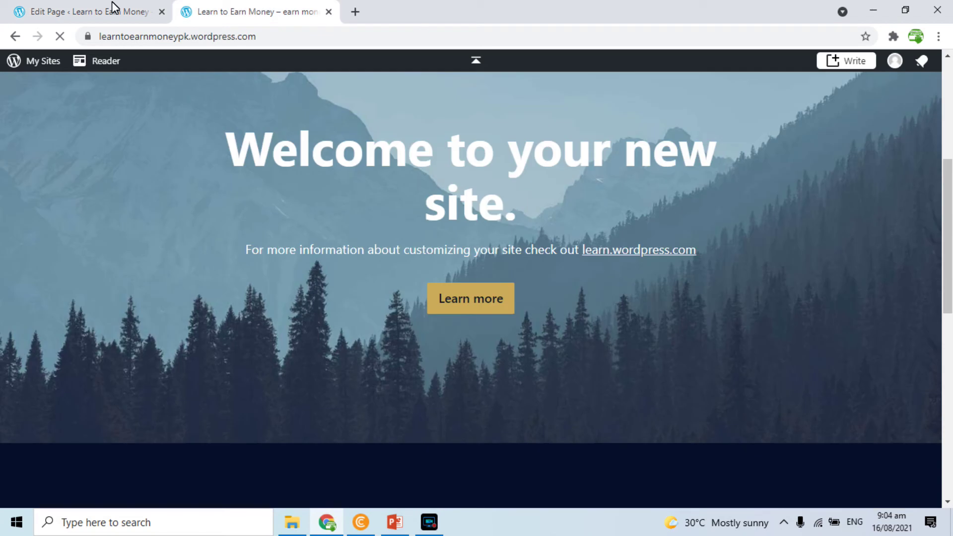
{"action": "key", "text": "ctrl+shift+Tab"}
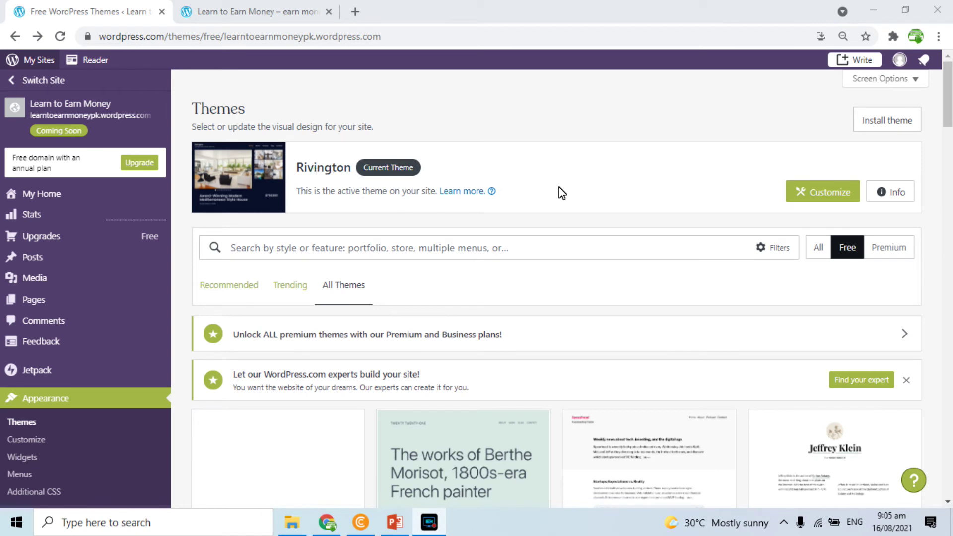
Open the customizer for the active Rivington theme and review the Site Identity settings for logo, title, tagline and site icon.
{"action": "left_click", "coordinate": [803, 191]}
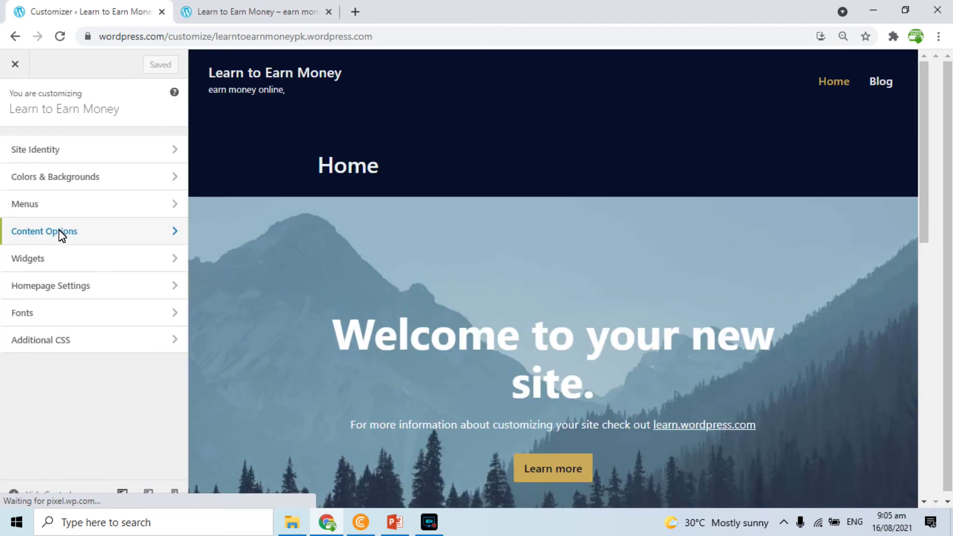
{"action": "left_click", "coordinate": [44, 151]}
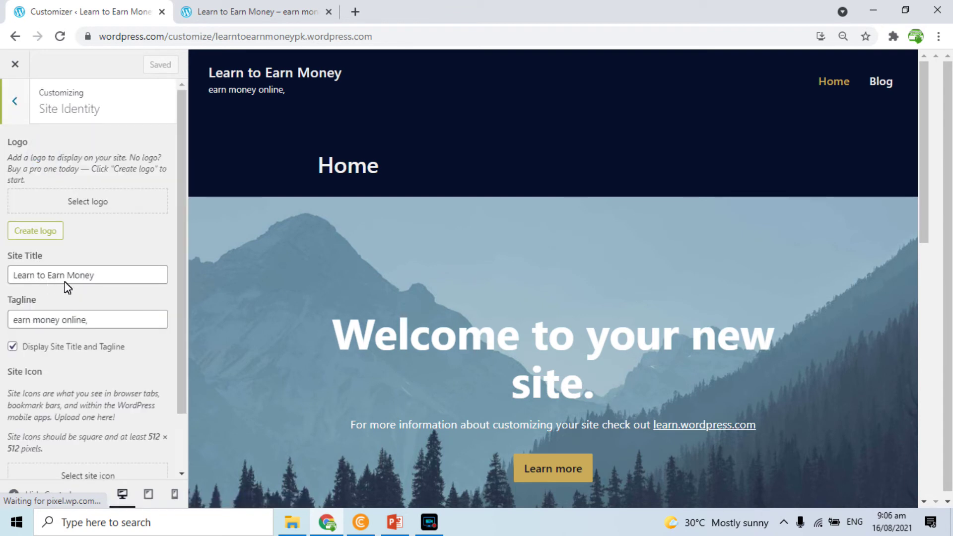
{"action": "left_click_drag", "start_coordinate": [181, 267], "coordinate": [183, 352]}
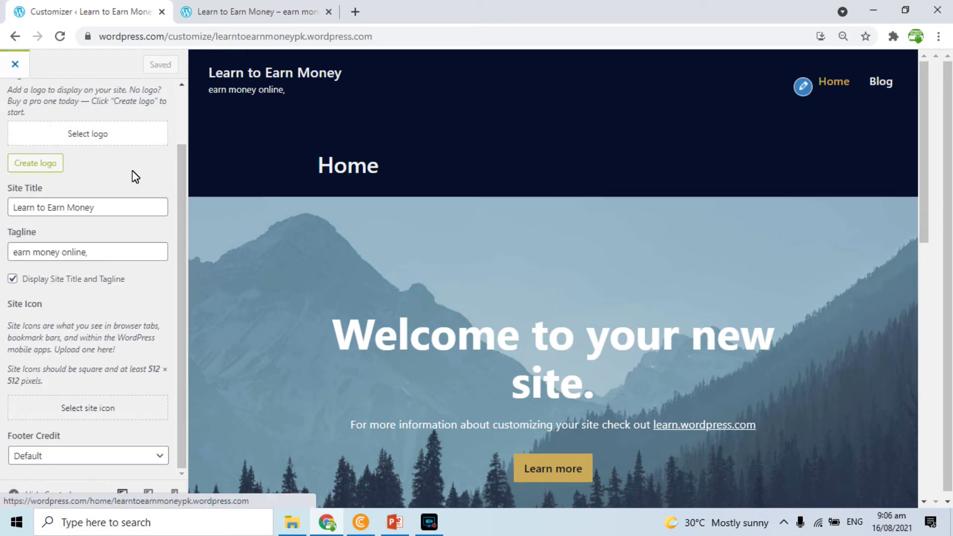
{"action": "scroll", "coordinate": [177, 136], "scroll_direction": "up", "scroll_amount": 1}
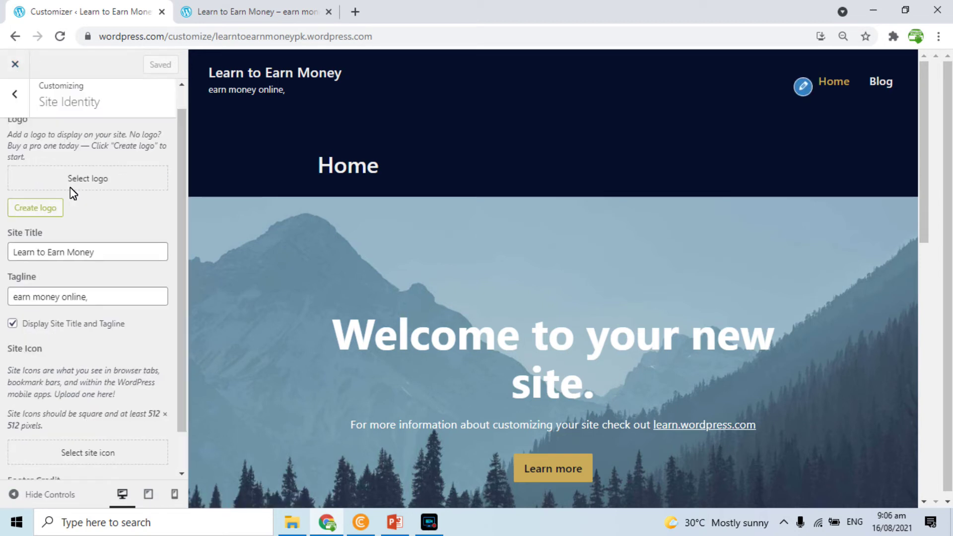
{"action": "left_click", "coordinate": [19, 100]}
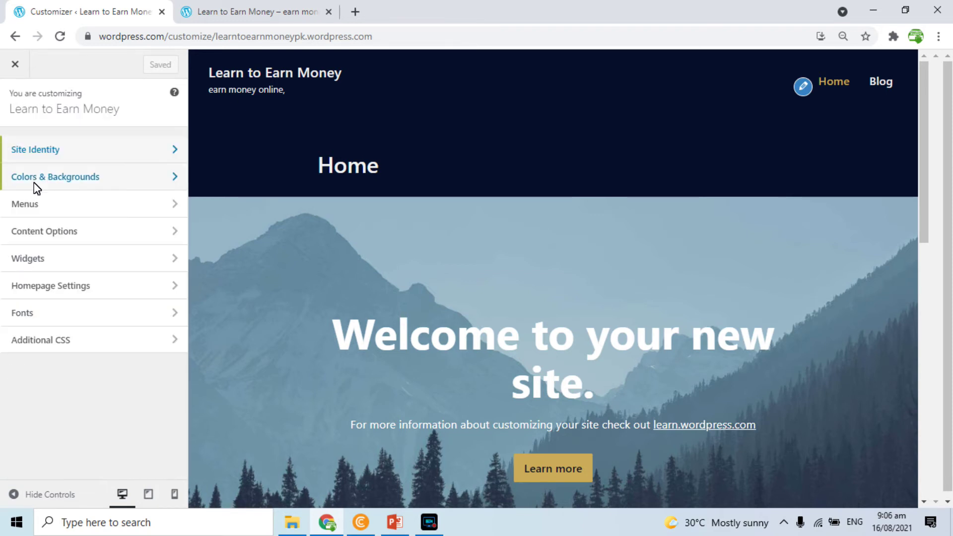
Try orange as the link color and dark purple as the secondary color in the Colors & Backgrounds settings.
{"action": "left_click", "coordinate": [33, 178]}
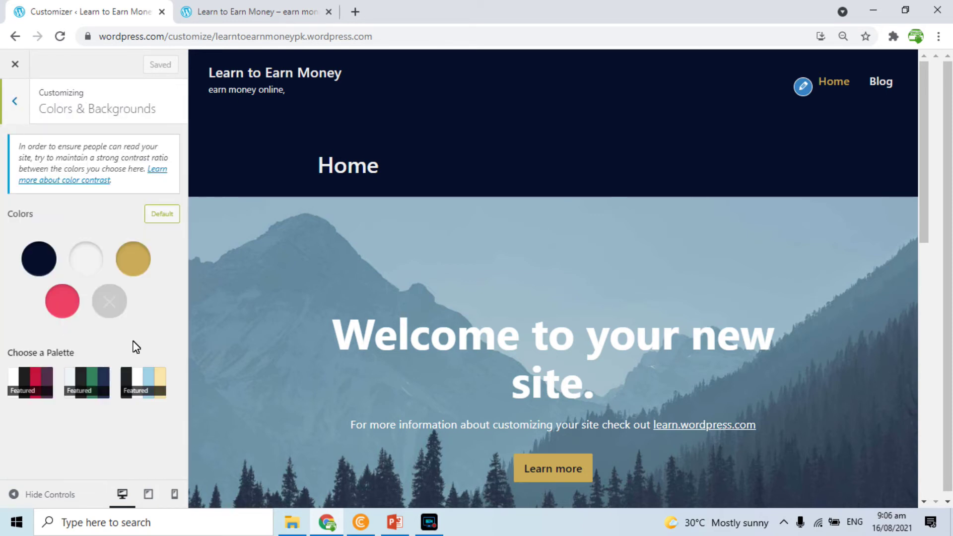
{"action": "left_click", "coordinate": [133, 259]}
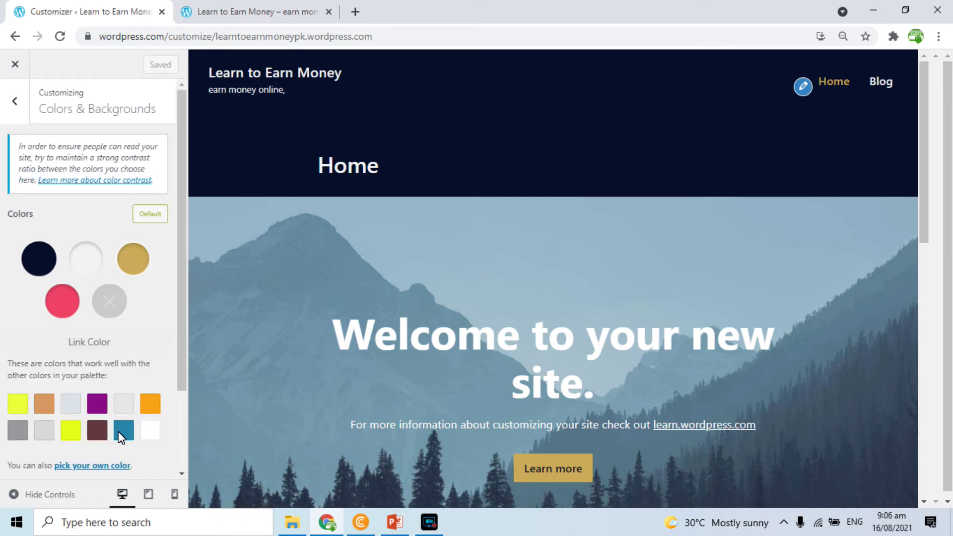
{"action": "left_click", "coordinate": [146, 406]}
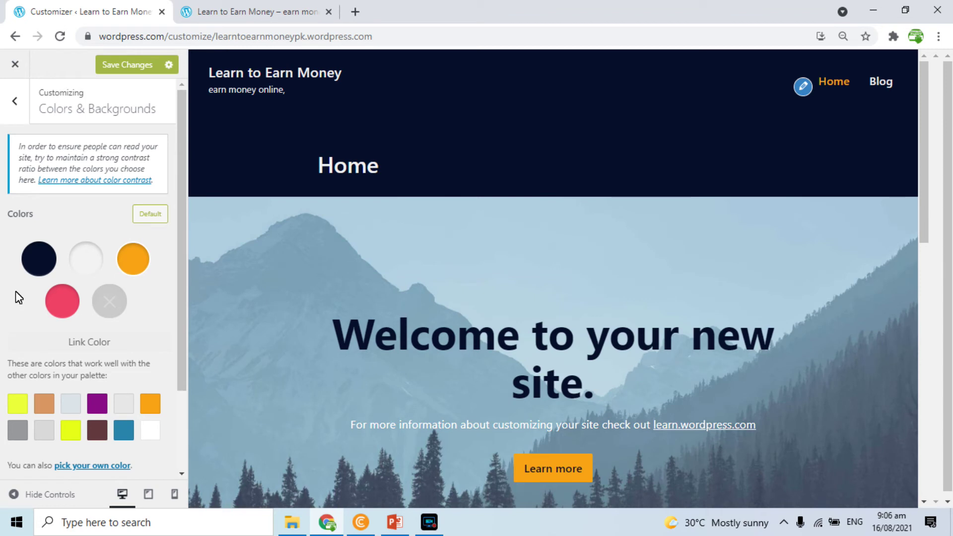
{"action": "left_click", "coordinate": [63, 305]}
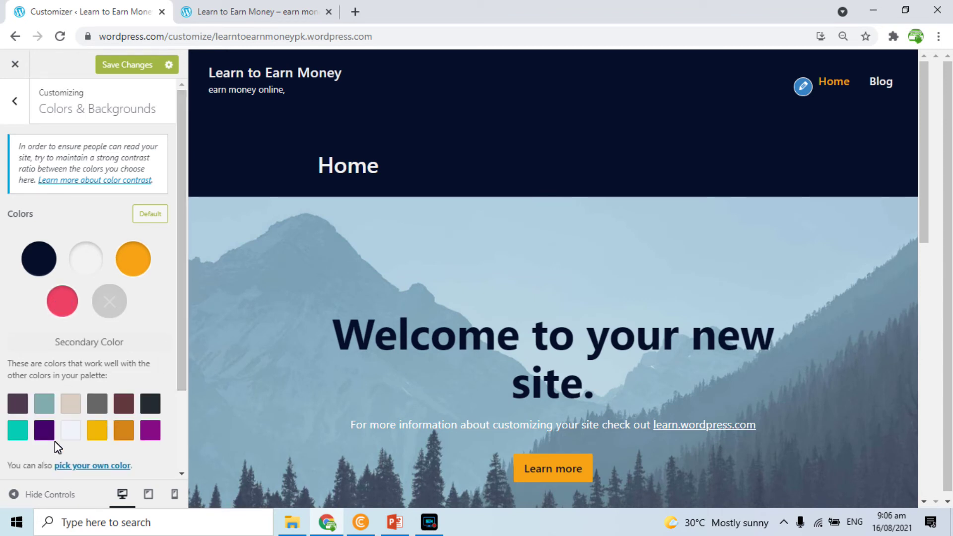
{"action": "left_click", "coordinate": [43, 433]}
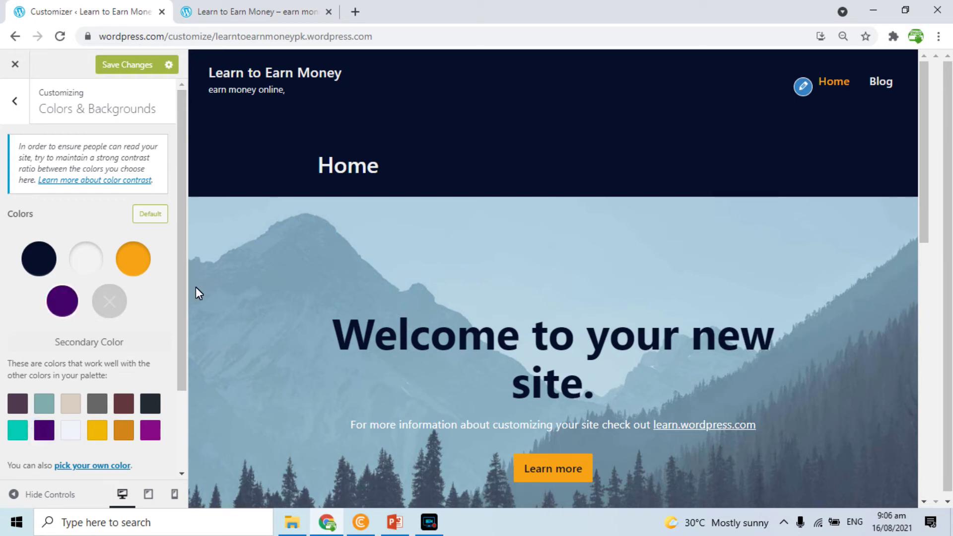
Apply the featured white, black, red and purple palette to the site, check the preview and save the changes.
{"action": "left_click_drag", "start_coordinate": [183, 290], "coordinate": [182, 385]}
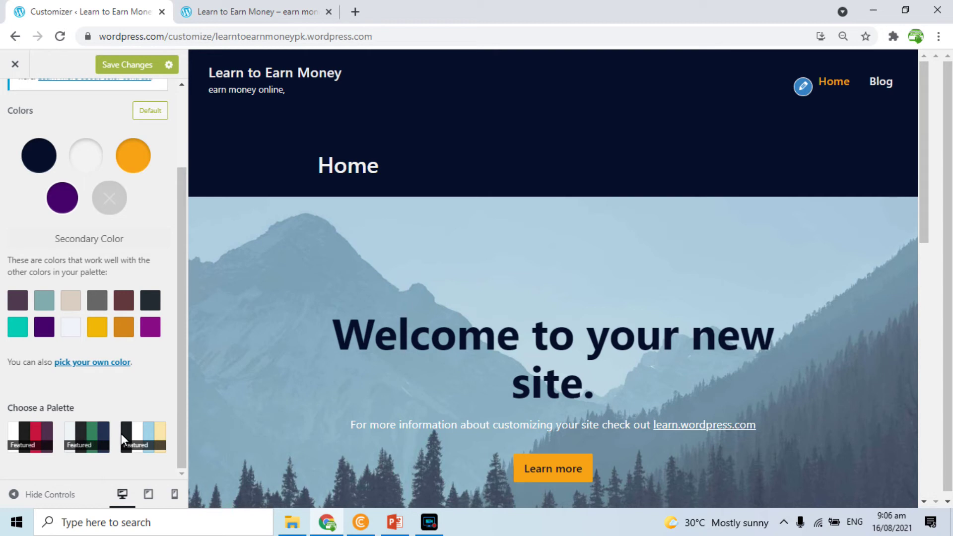
{"action": "left_click", "coordinate": [34, 436]}
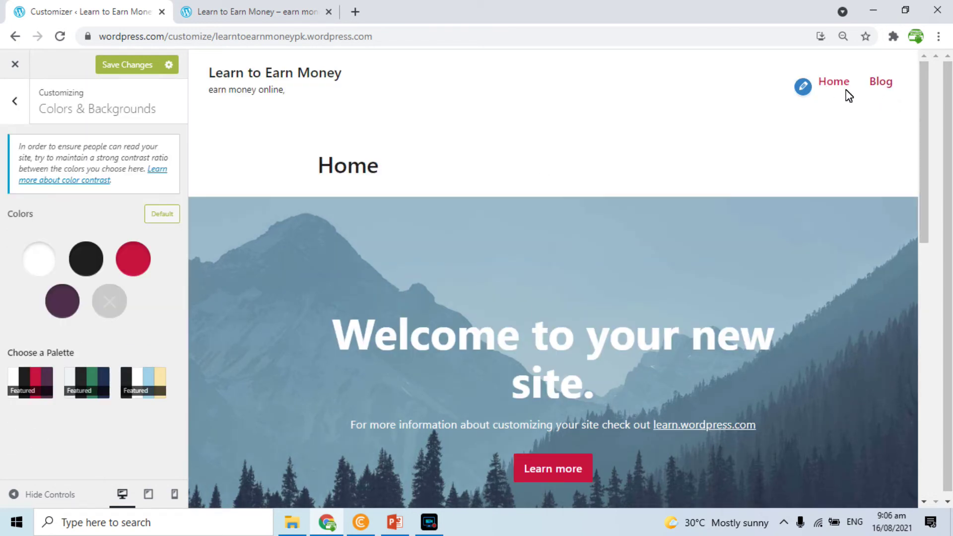
{"action": "left_click_drag", "start_coordinate": [930, 117], "coordinate": [929, 188]}
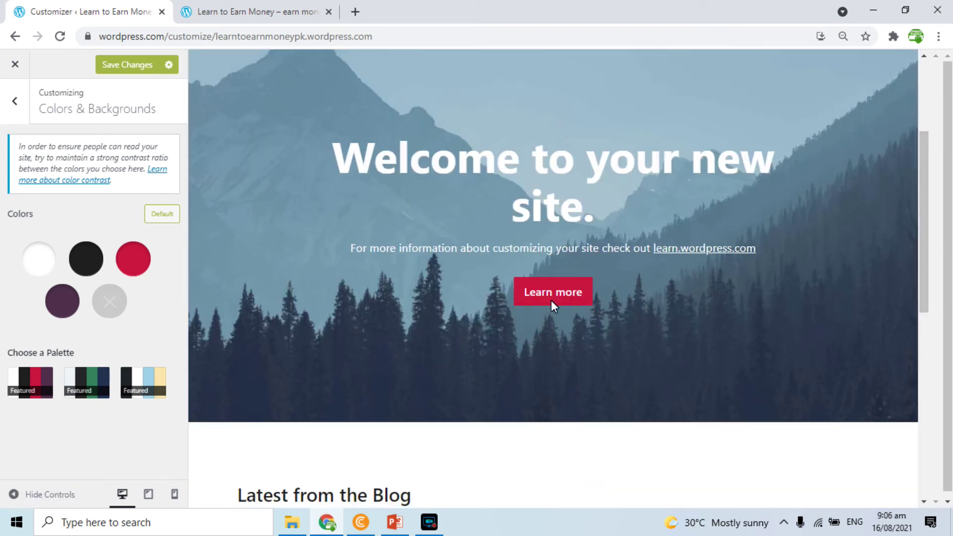
{"action": "left_click", "coordinate": [134, 63]}
Reload the live site and examine the homepage's colors on its header, links and button.
{"action": "left_click", "coordinate": [214, 15]}
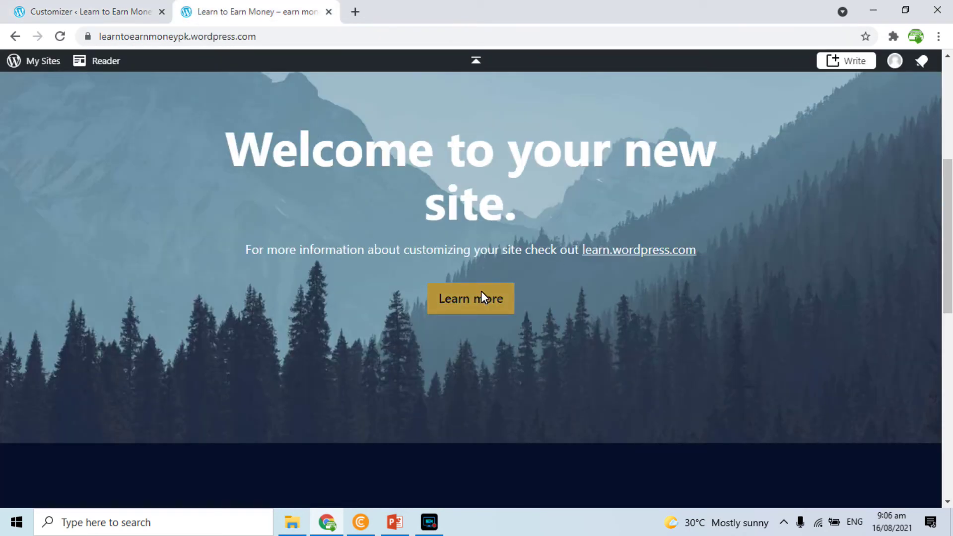
{"action": "left_click", "coordinate": [60, 36]}
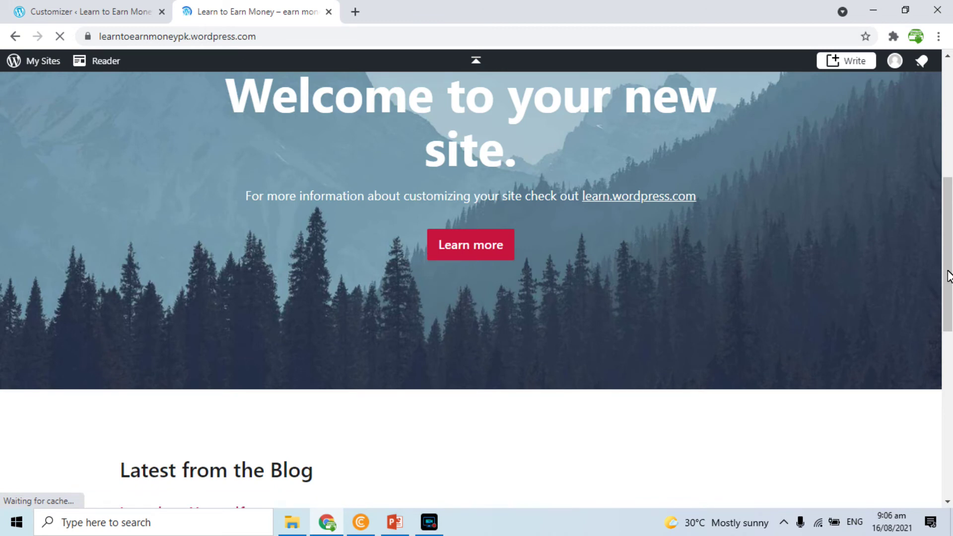
{"action": "left_click", "coordinate": [947, 272]}
{"action": "scroll", "coordinate": [920, 137], "scroll_direction": "up", "scroll_amount": 5}
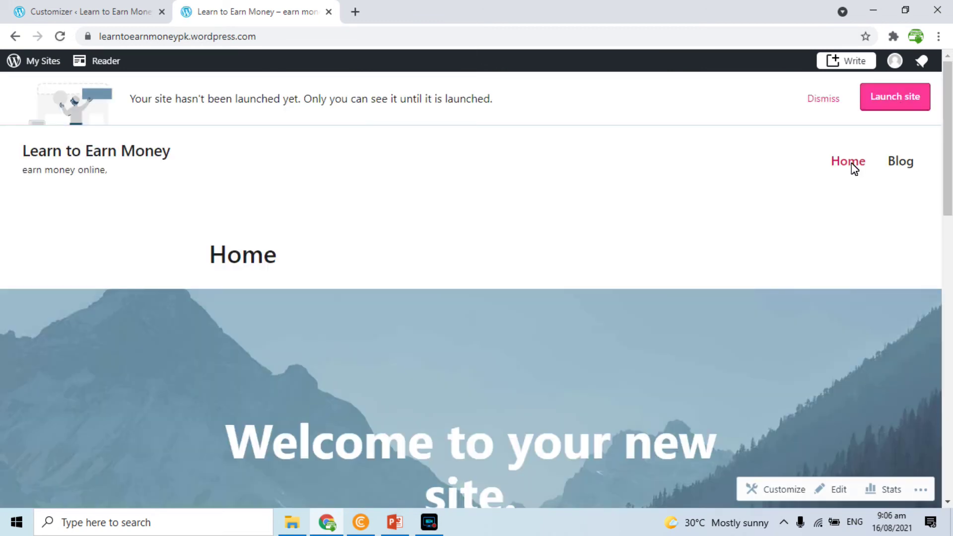
Review the Menus and Content Options settings in the customizer, and close the customizer.
{"action": "left_click", "coordinate": [95, 11]}
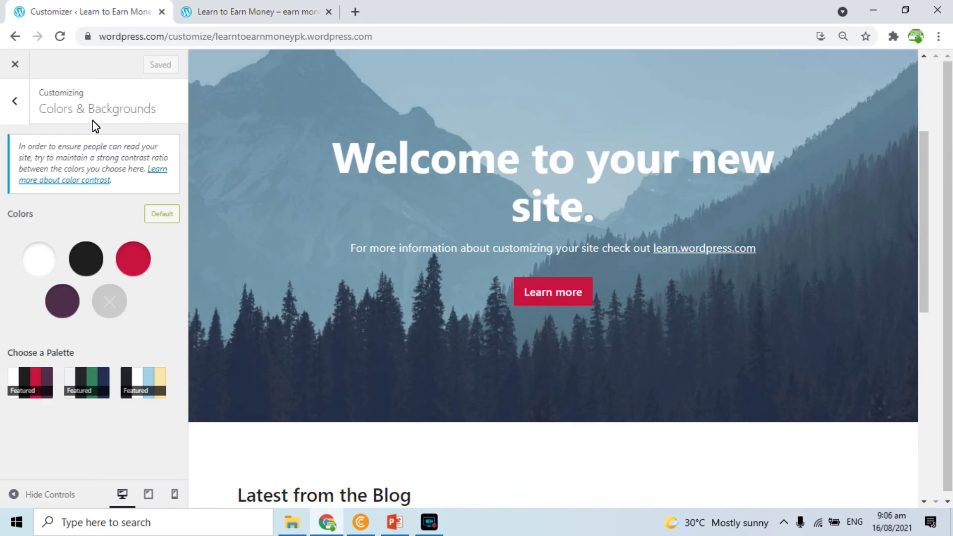
{"action": "left_click", "coordinate": [20, 108]}
{"action": "left_click", "coordinate": [38, 207]}
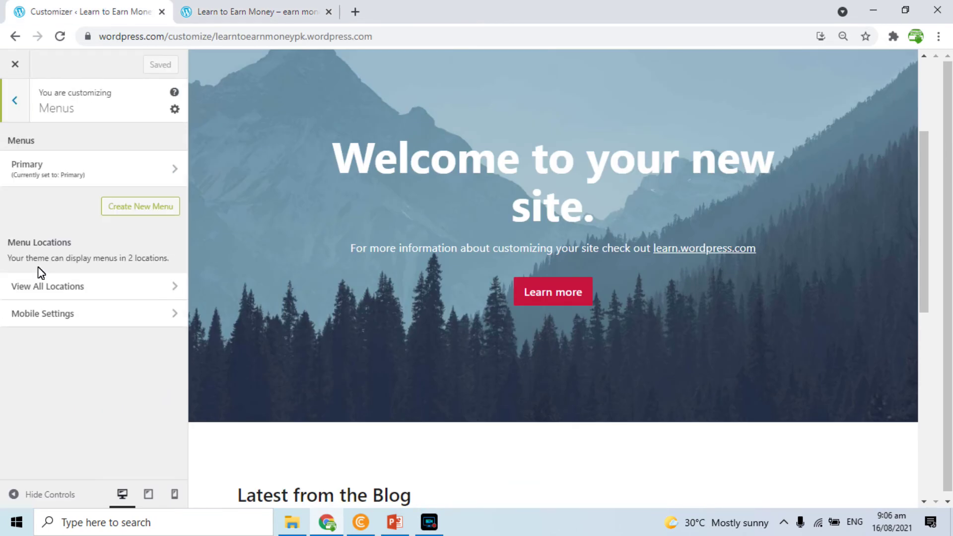
{"action": "left_click", "coordinate": [20, 107]}
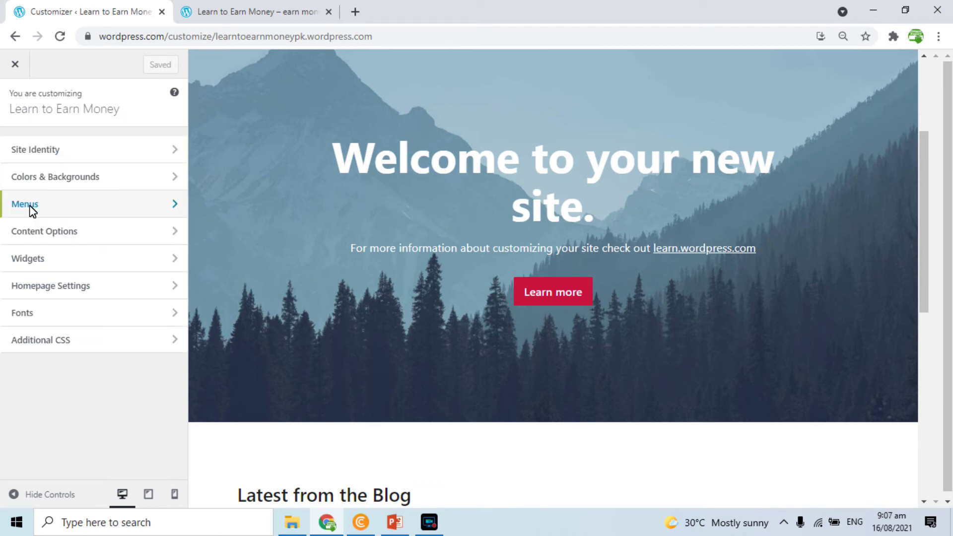
{"action": "left_click", "coordinate": [50, 234]}
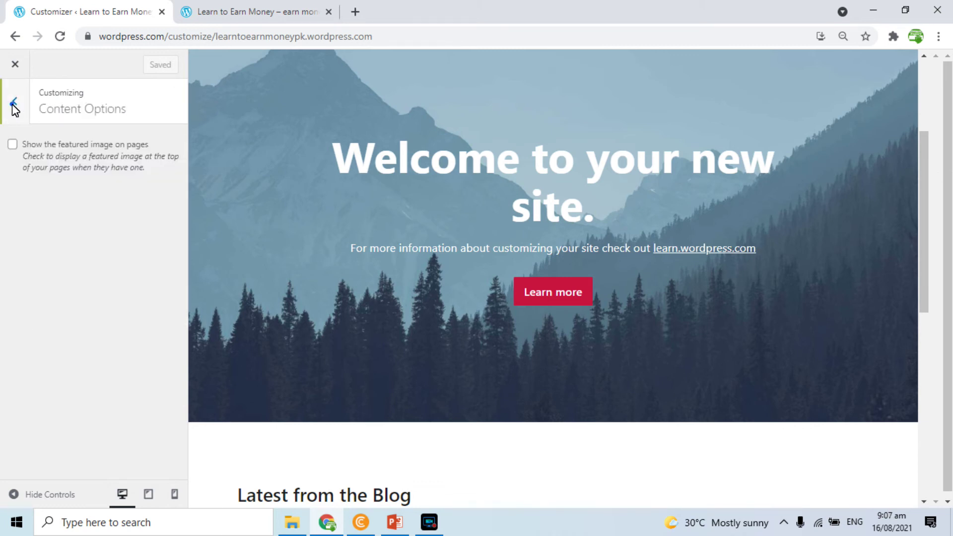
{"action": "left_click", "coordinate": [12, 104]}
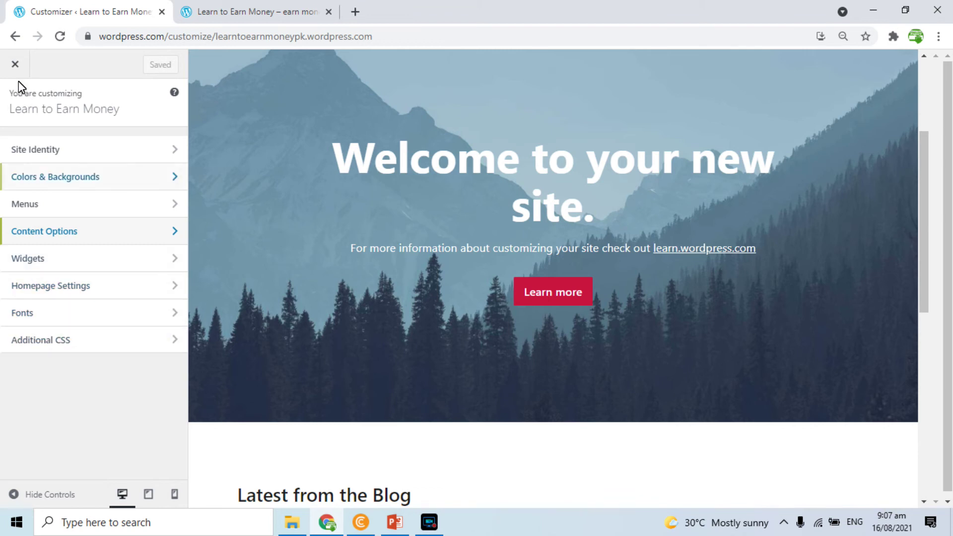
{"action": "left_click", "coordinate": [15, 65]}
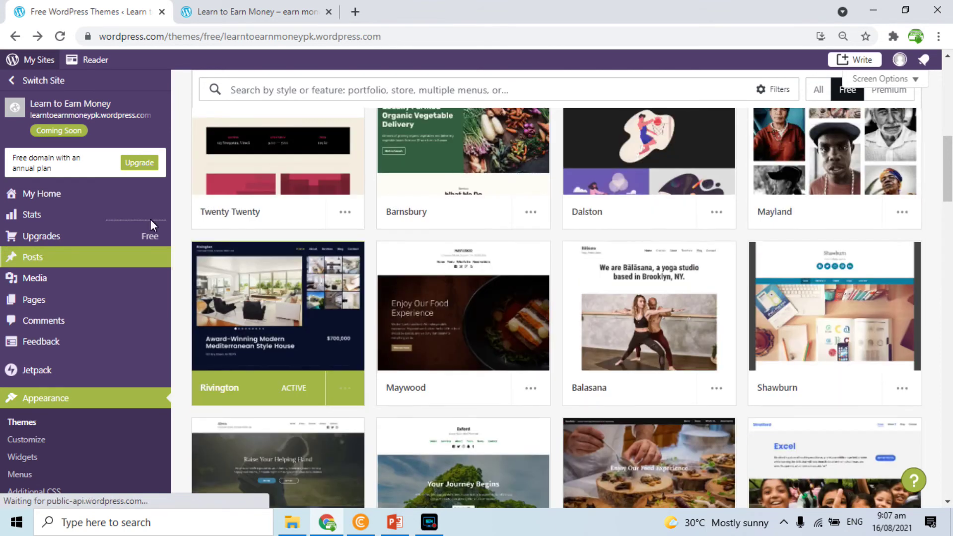
Start a new post from the site's Posts list and dismiss the editor's welcome tour.
{"action": "left_click", "coordinate": [40, 258]}
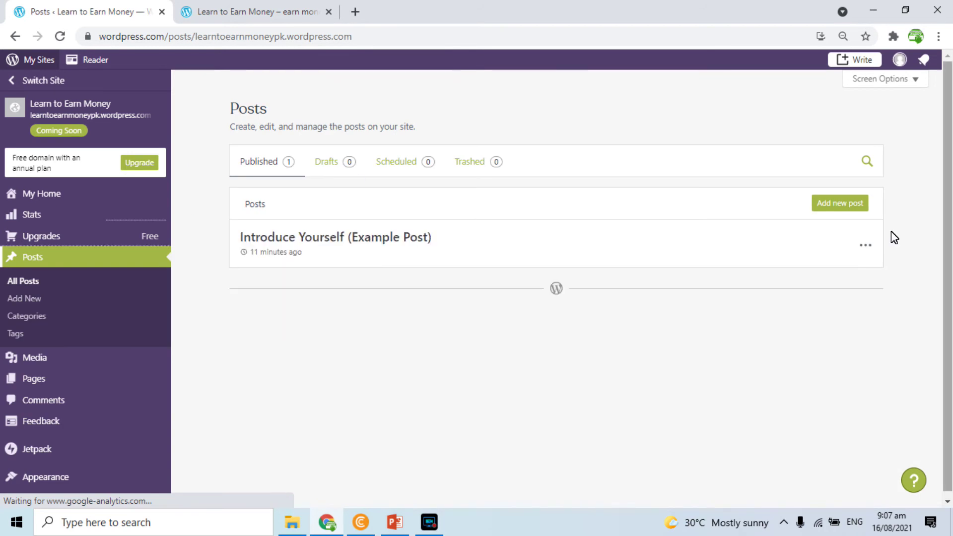
{"action": "left_click", "coordinate": [842, 202]}
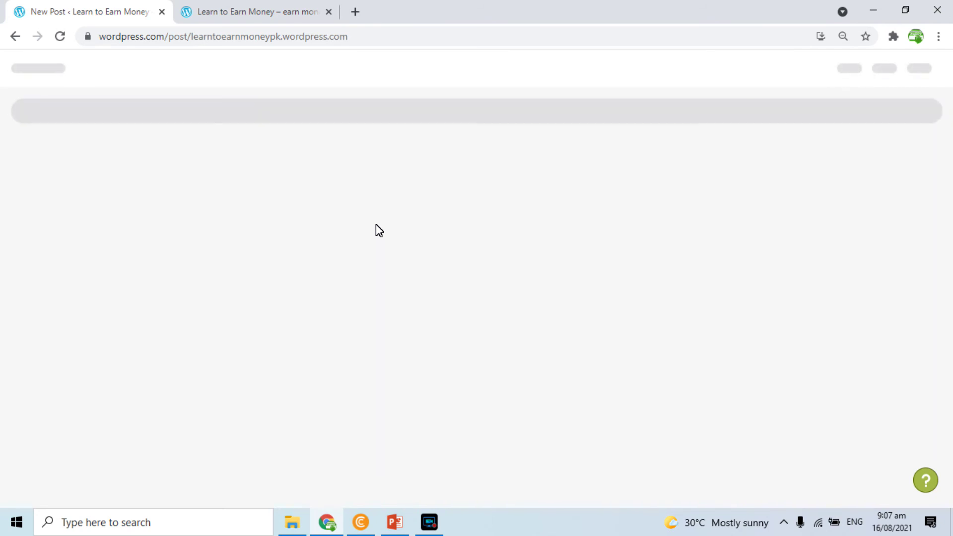
{"action": "left_click", "coordinate": [249, 15]}
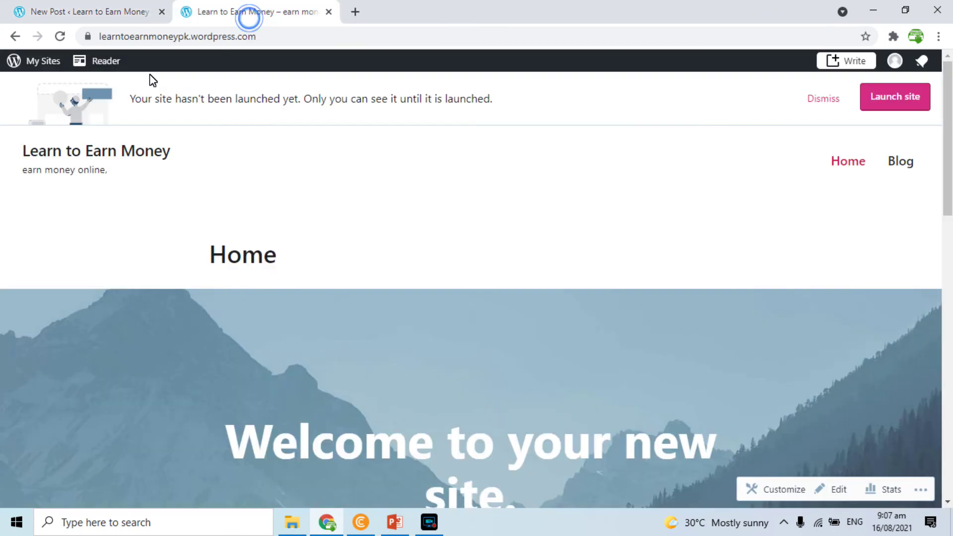
{"action": "left_click", "coordinate": [67, 10]}
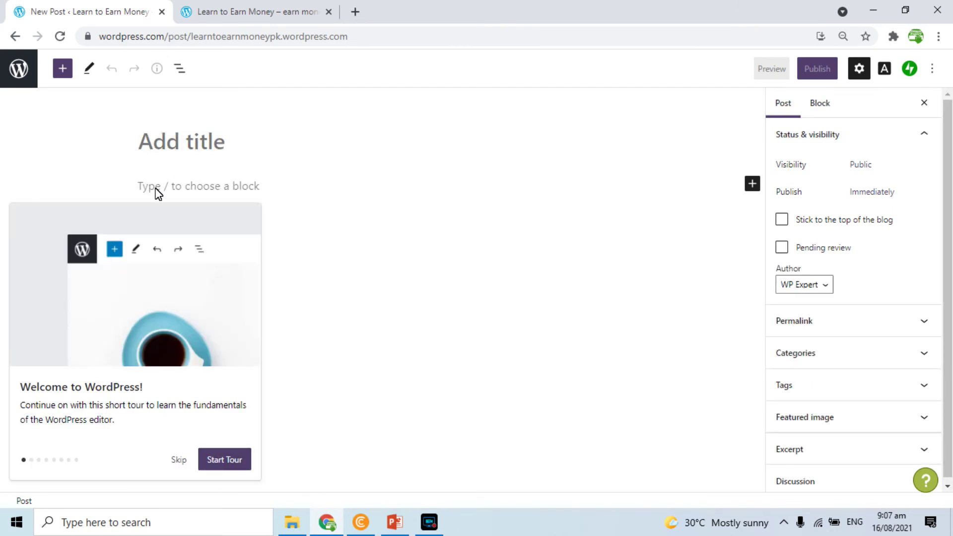
{"action": "left_click", "coordinate": [225, 461]}
{"action": "left_click", "coordinate": [225, 461]}
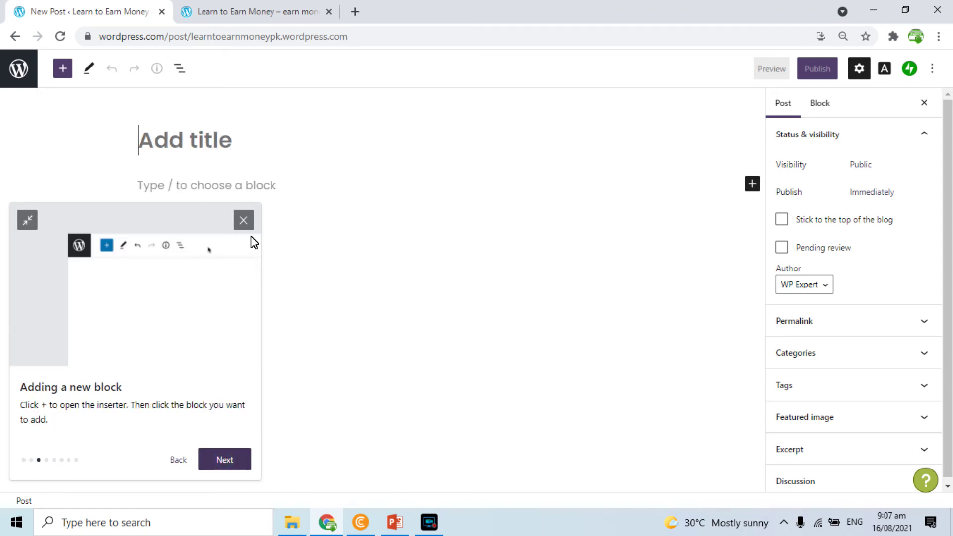
{"action": "left_click", "coordinate": [244, 219]}
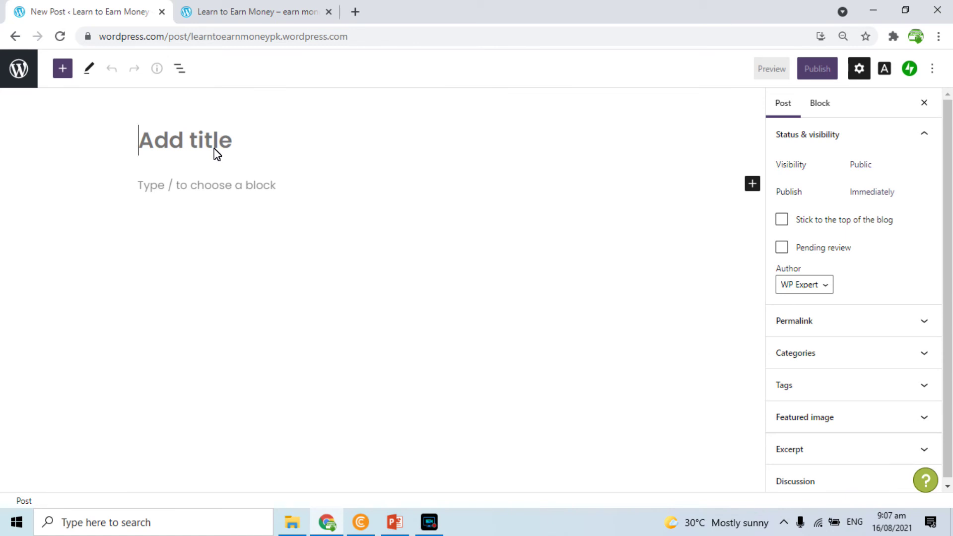
Title the new post "Methods to Earn Money Online".
{"action": "type", "text": "Methods to "}
{"action": "type", "text": "Earn Money"}
{"action": "type", "text": " Onli"}
{"action": "key", "text": "BackSpace"}
{"action": "type", "text": "line"}
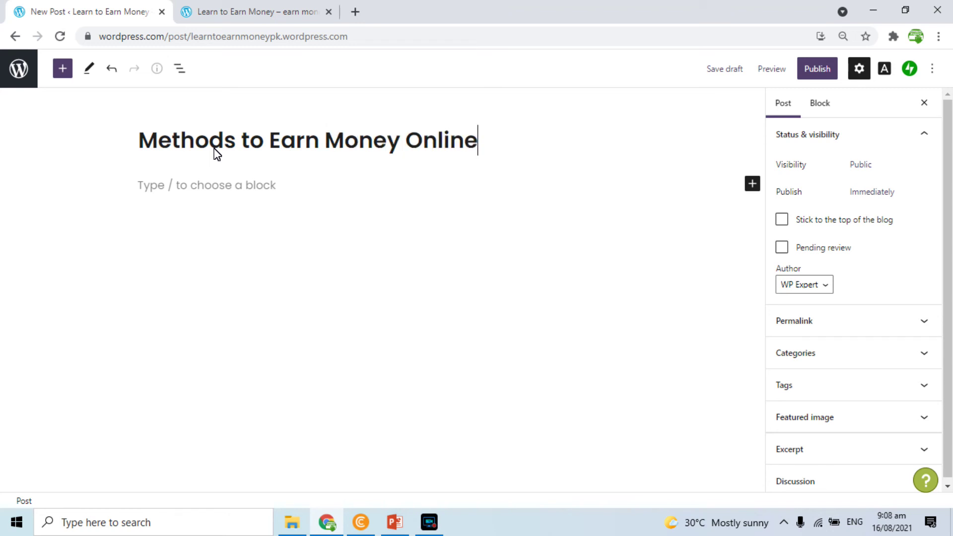
Browse the full block library for the post body and place a Paragraph block under the title.
{"action": "left_click", "coordinate": [177, 190]}
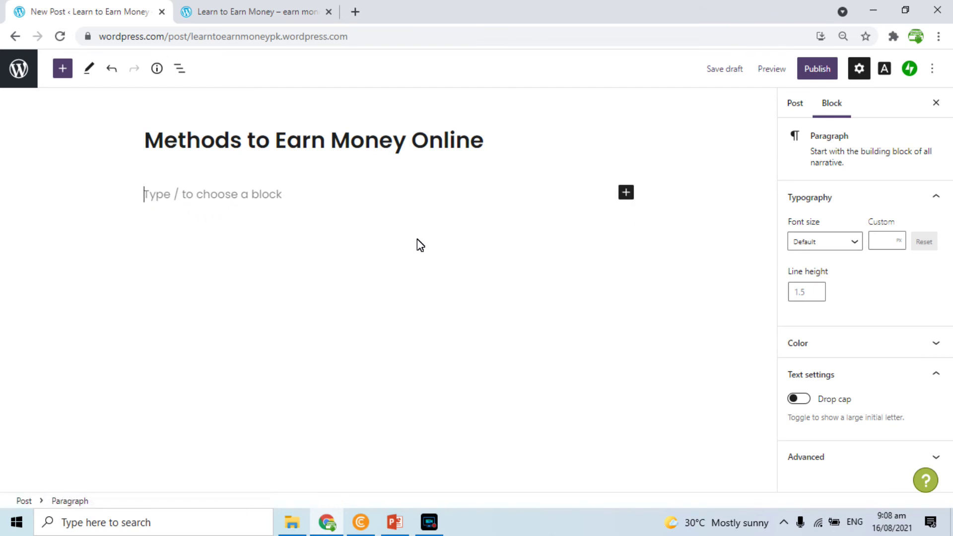
{"action": "left_click", "coordinate": [627, 193]}
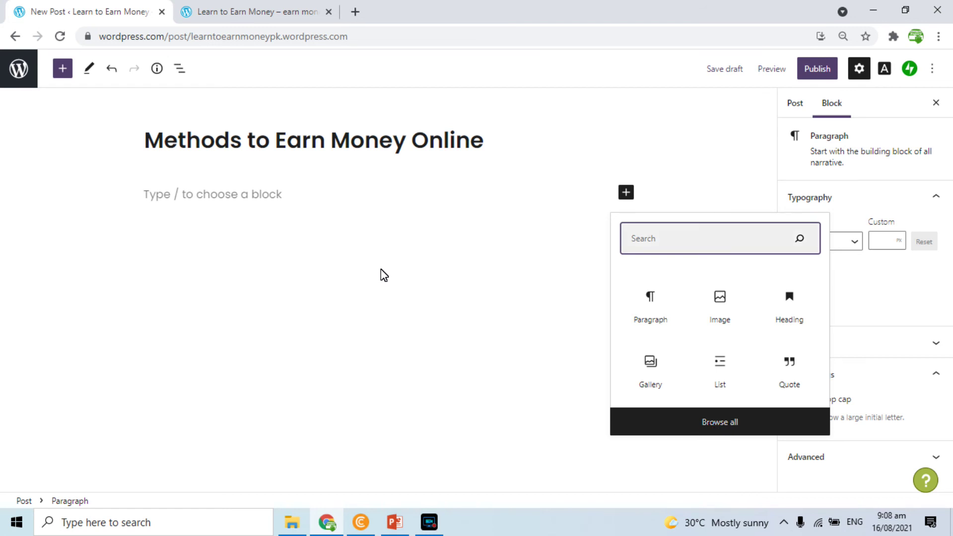
{"action": "left_click", "coordinate": [719, 422]}
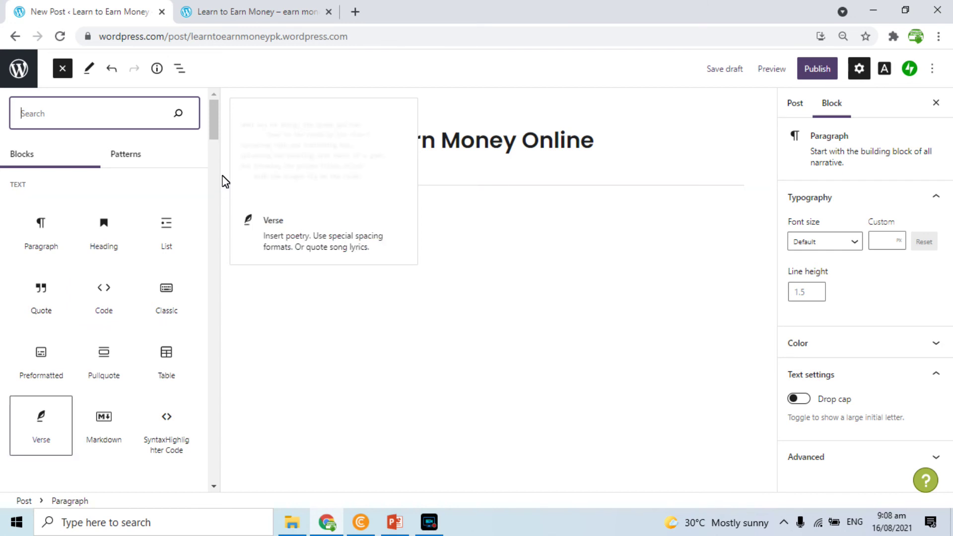
{"action": "left_click_drag", "start_coordinate": [214, 123], "coordinate": [205, 271]}
{"action": "scroll", "coordinate": [209, 176], "scroll_direction": "down", "scroll_amount": 3}
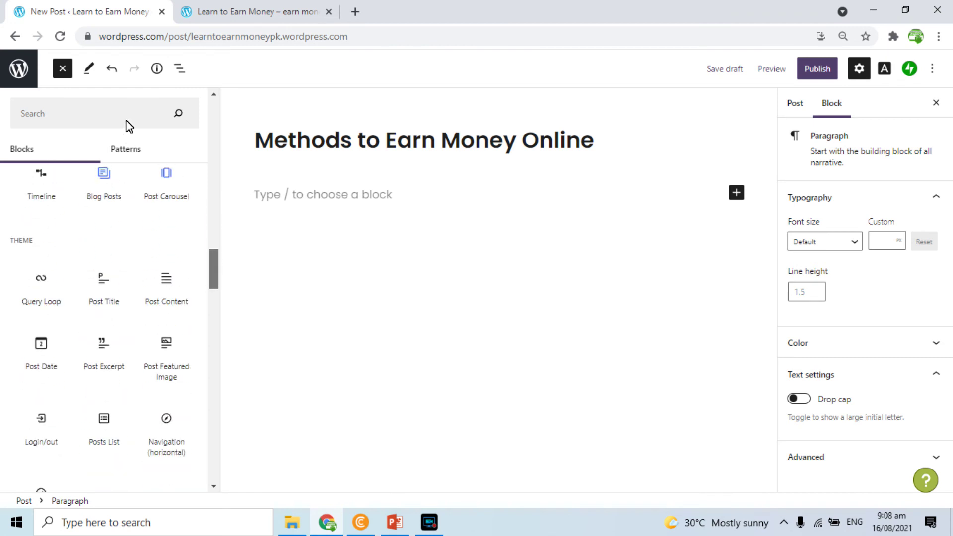
{"action": "scroll", "coordinate": [125, 119], "scroll_direction": "up", "scroll_amount": 15}
{"action": "left_click_drag", "start_coordinate": [34, 198], "coordinate": [355, 212]}
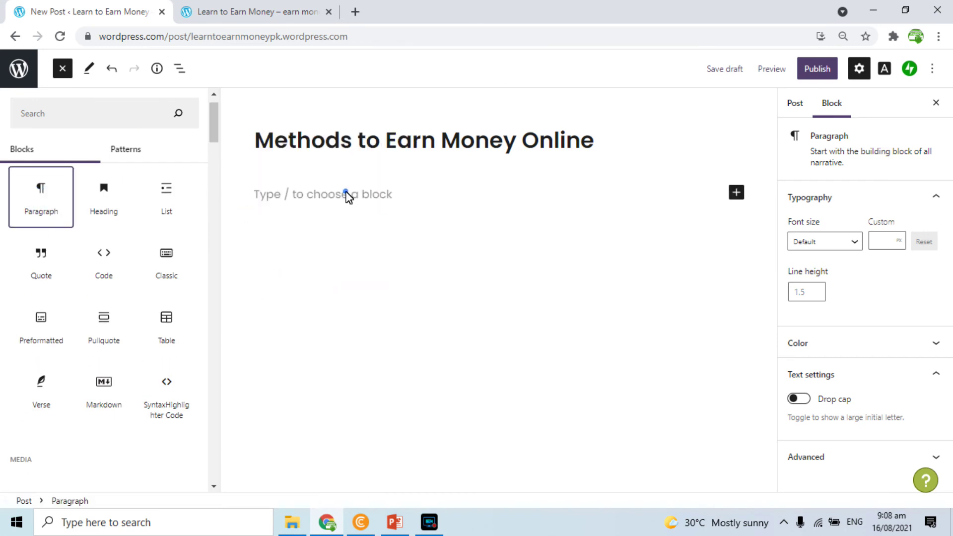
{"action": "left_click", "coordinate": [348, 197]}
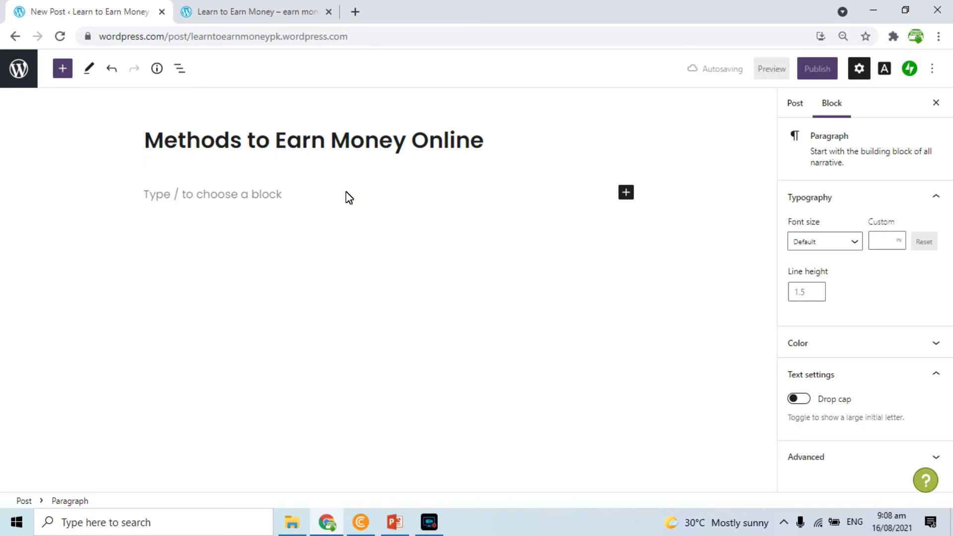
Start a numbered list in the post body with the item "YouTube Earning".
{"action": "type", "text": "1. You"}
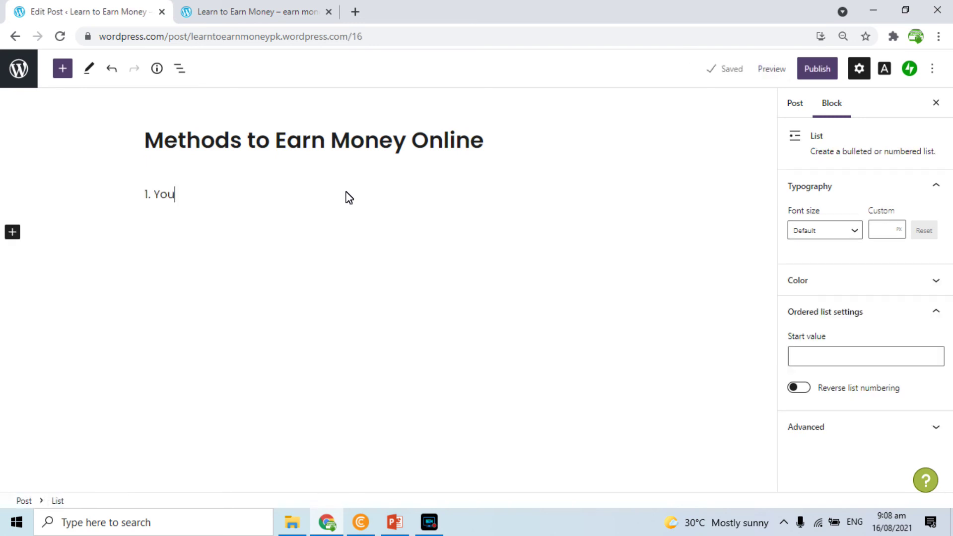
{"action": "type", "text": "TUbe"}
{"action": "key", "text": "BackSpace"}
{"action": "key", "text": "BackSpace"}
{"action": "key", "text": "BackSpace"}
{"action": "type", "text": "ube Earn"}
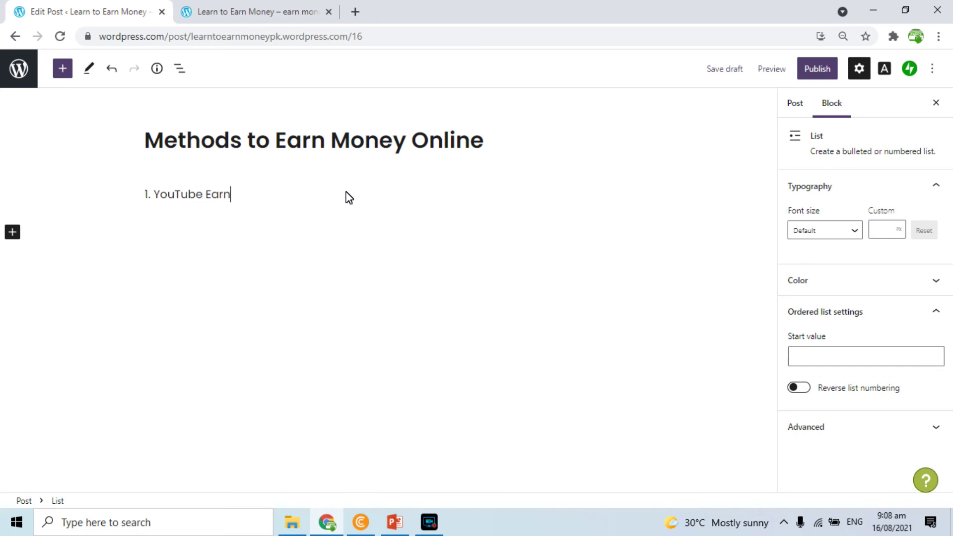
{"action": "type", "text": "ing"}
Add "Google Adsense Earning" and "Content Writing Earning" as the second and third items of the numbered list.
{"action": "key", "text": "Return"}
{"action": "type", "text": "Goog"}
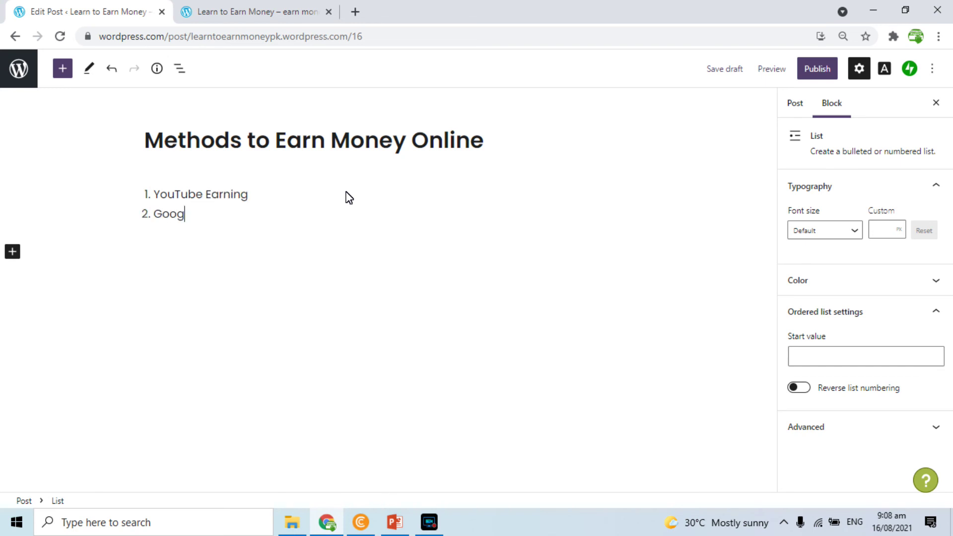
{"action": "type", "text": "le Adsense "}
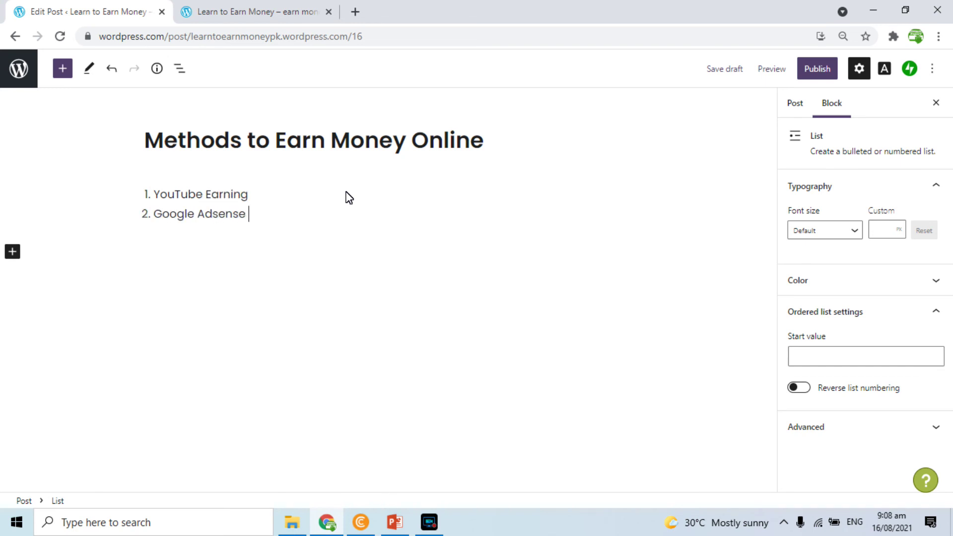
{"action": "type", "text": "Earning"}
{"action": "key", "text": "Return"}
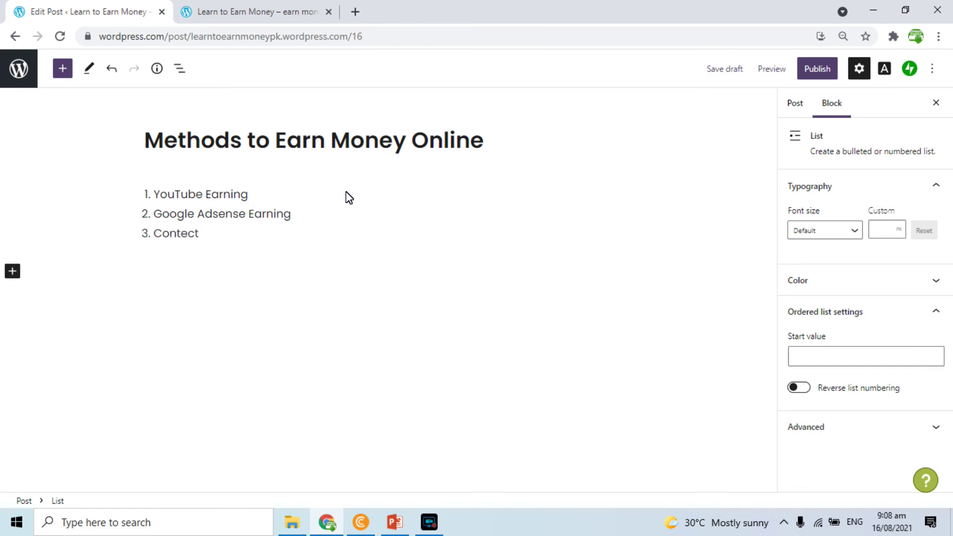
{"action": "type", "text": "Content Writing Earning"}
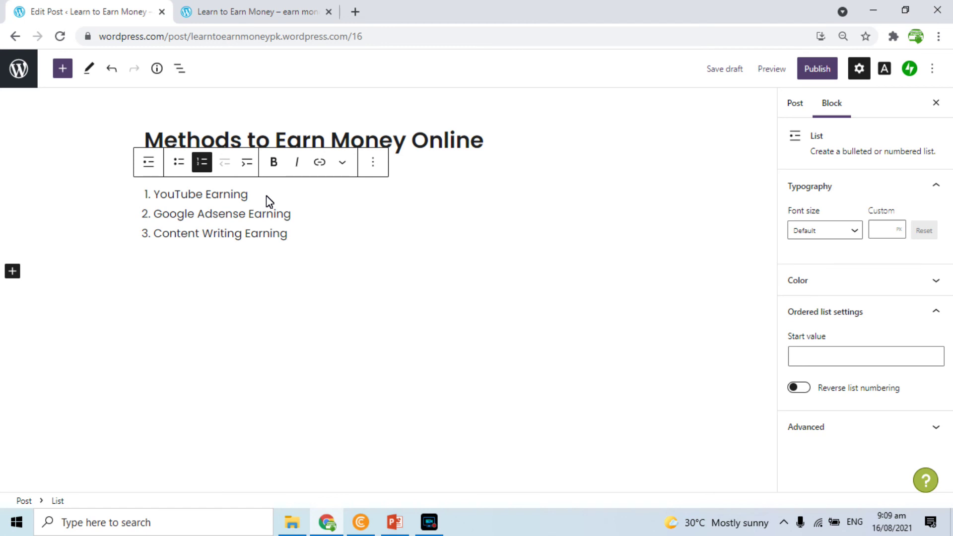
Review the post's settings and publish the post immediately with public visibility.
{"action": "left_click", "coordinate": [328, 142]}
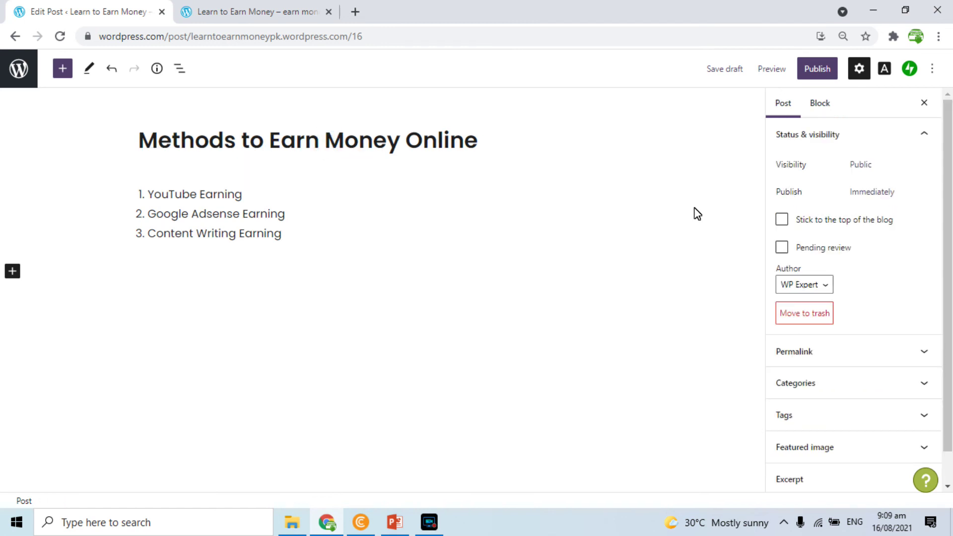
{"action": "left_click_drag", "start_coordinate": [949, 180], "coordinate": [950, 208]}
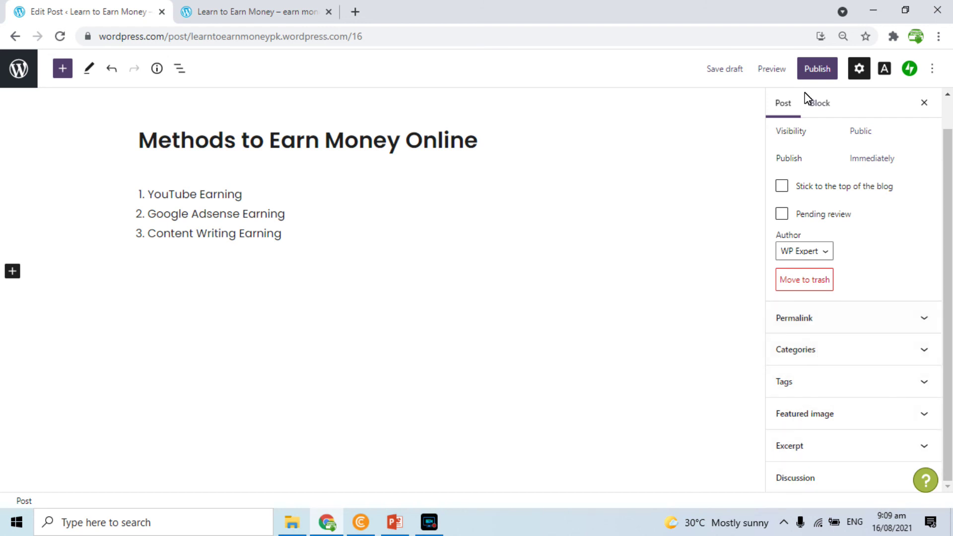
{"action": "left_click", "coordinate": [815, 63]}
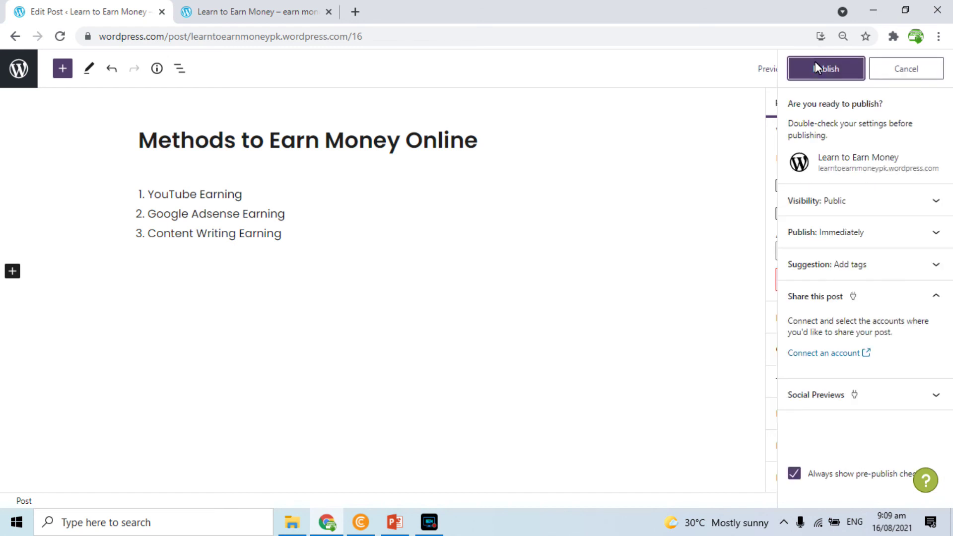
{"action": "left_click", "coordinate": [816, 62]}
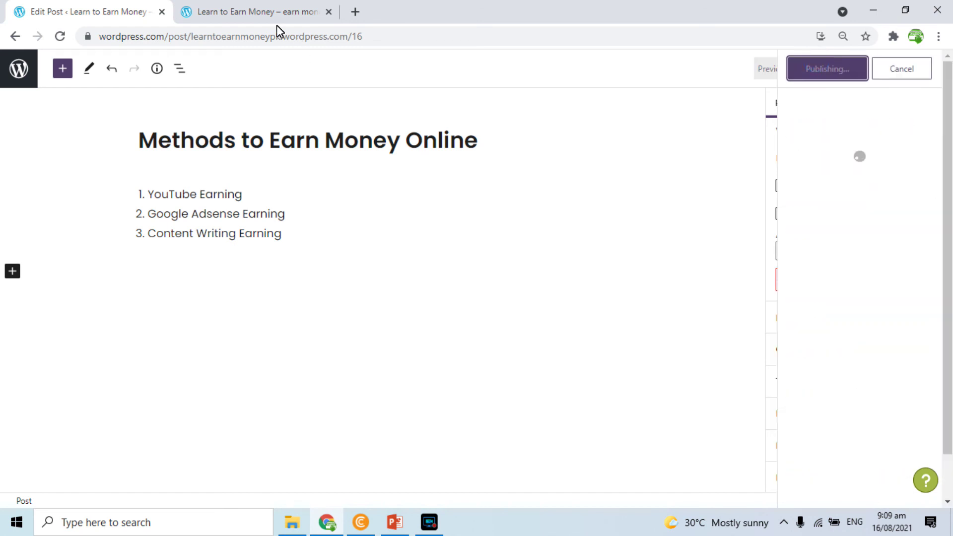
Reload the live site and check the homepage's Latest from the Blog section for the new post.
{"action": "left_click", "coordinate": [268, 11]}
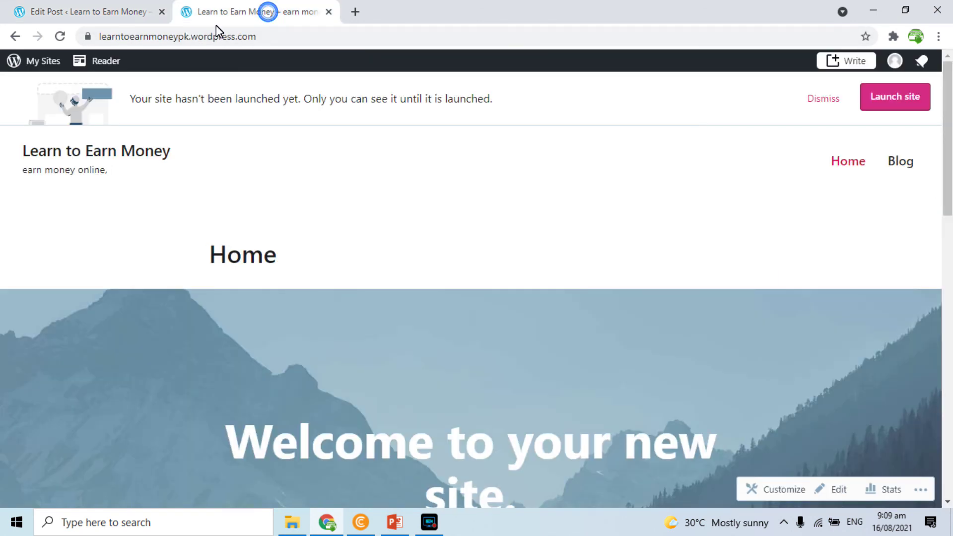
{"action": "left_click", "coordinate": [64, 33]}
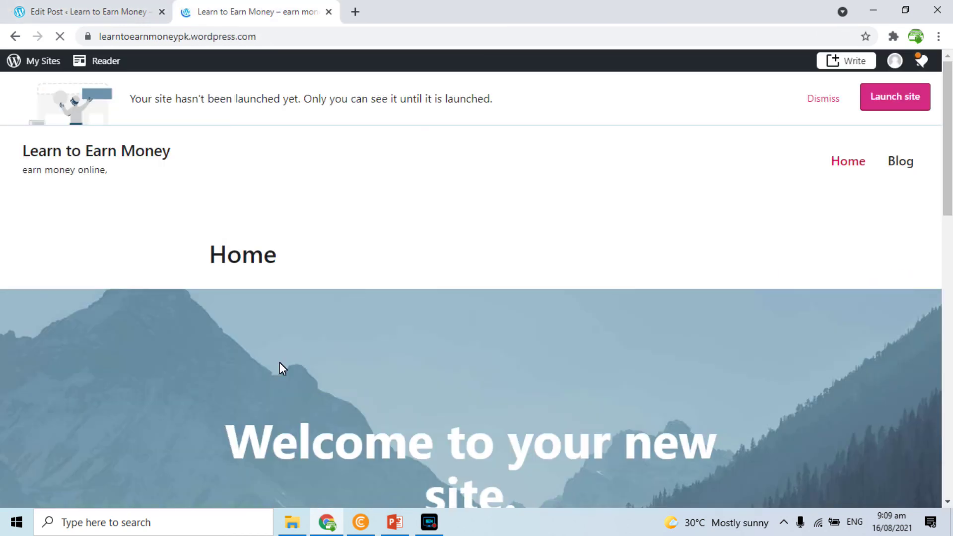
{"action": "scroll", "coordinate": [279, 367], "scroll_direction": "down", "scroll_amount": 10}
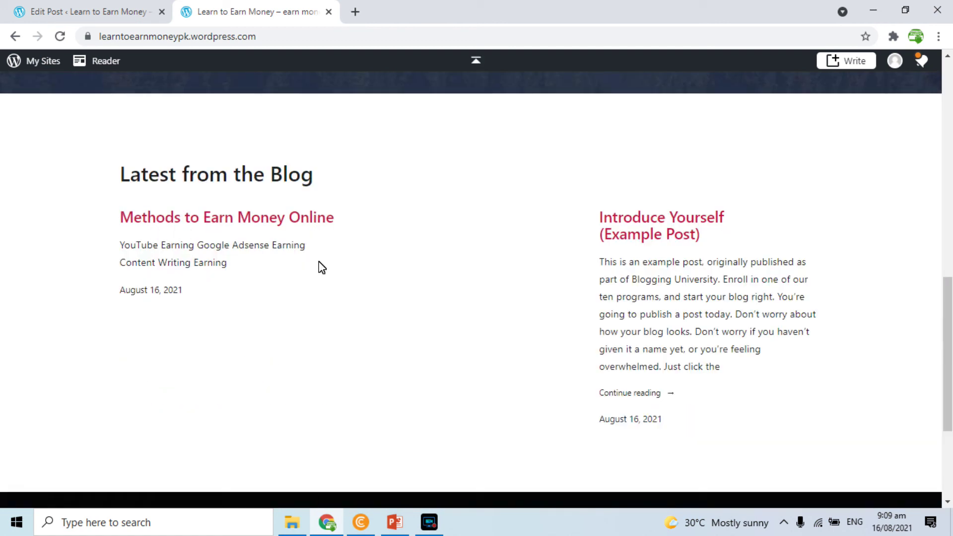
Leave the post editor and open the site's list of published posts.
{"action": "left_click", "coordinate": [95, 16]}
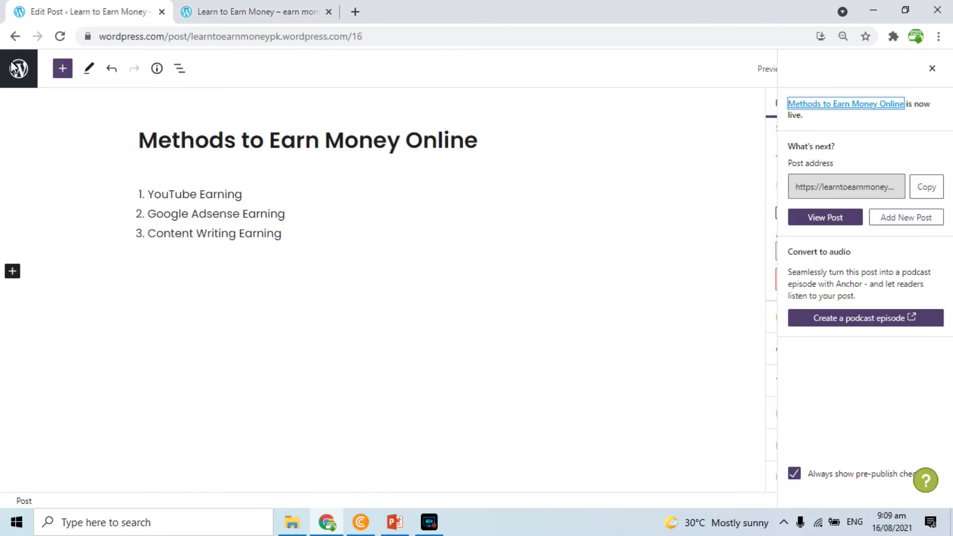
{"action": "left_click", "coordinate": [18, 69]}
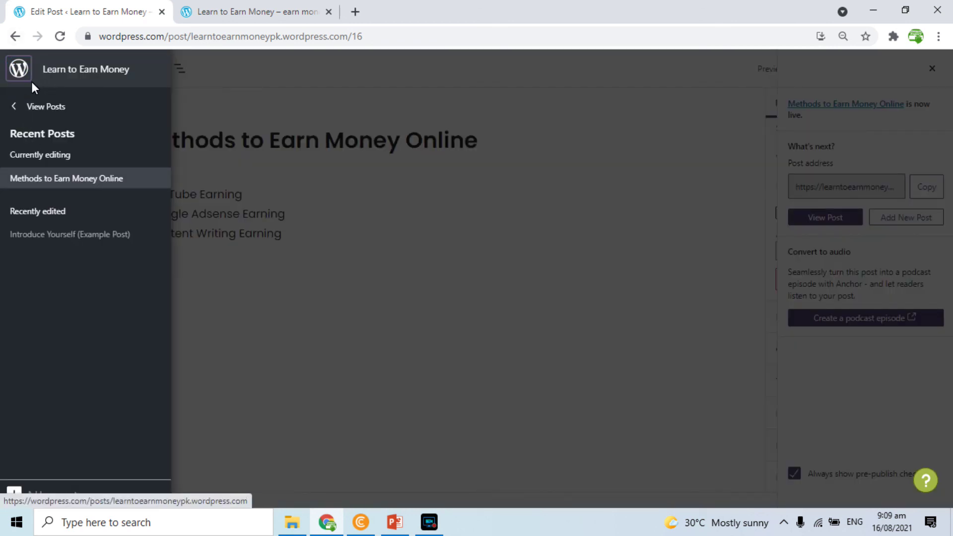
{"action": "left_click", "coordinate": [19, 69]}
{"action": "left_click", "coordinate": [19, 69]}
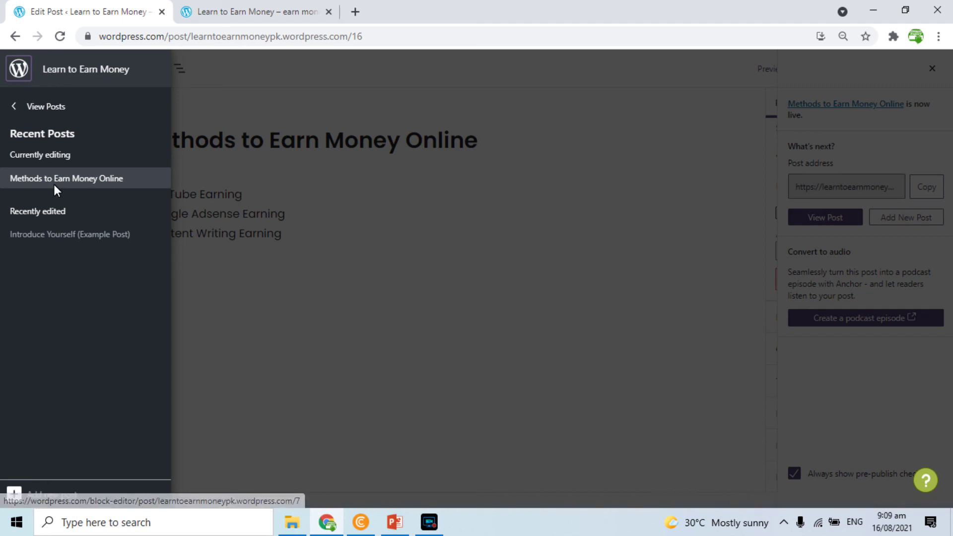
{"action": "left_click", "coordinate": [51, 110]}
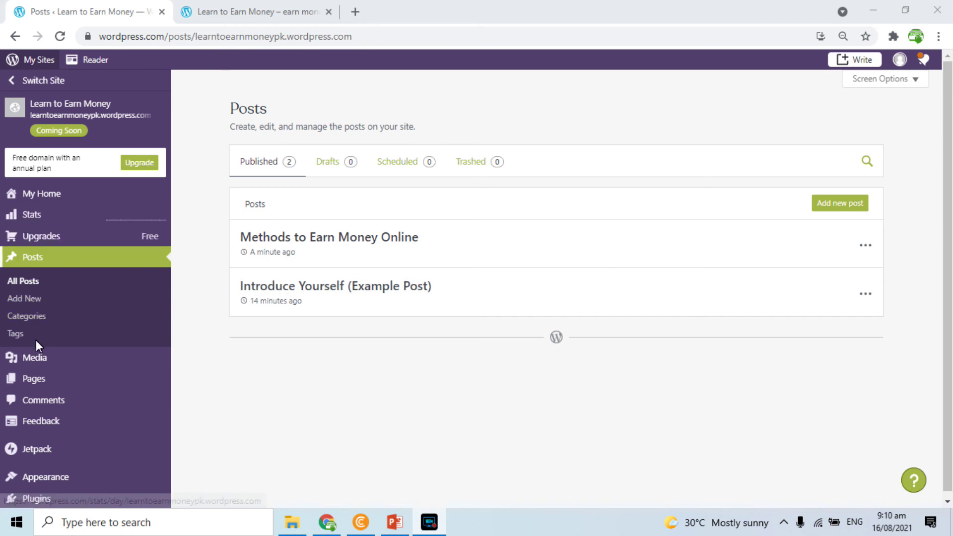
Look over the live homepage from its latest posts up to its header, and return to the Posts list.
{"action": "key", "text": "ctrl+Tab"}
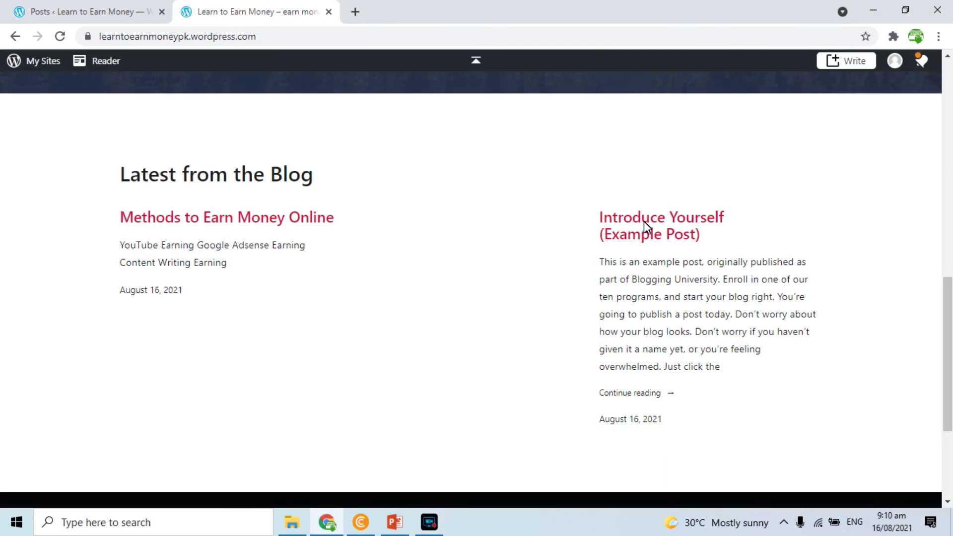
{"action": "left_click_drag", "start_coordinate": [948, 315], "coordinate": [925, 79]}
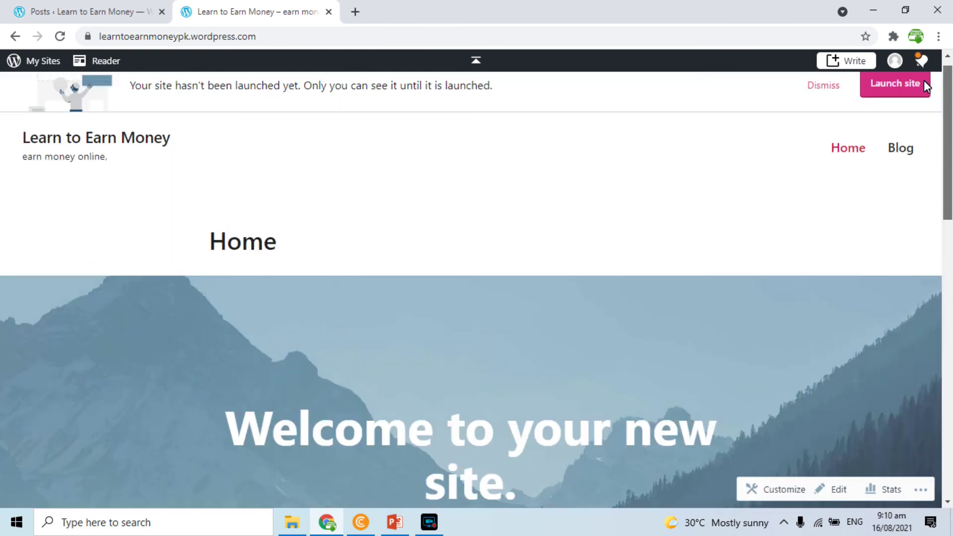
{"action": "left_click", "coordinate": [123, 12]}
Open the site's upgrade plans and compare the features and annually billed prices of the four plans.
{"action": "mouse_move", "coordinate": [26, 237]}
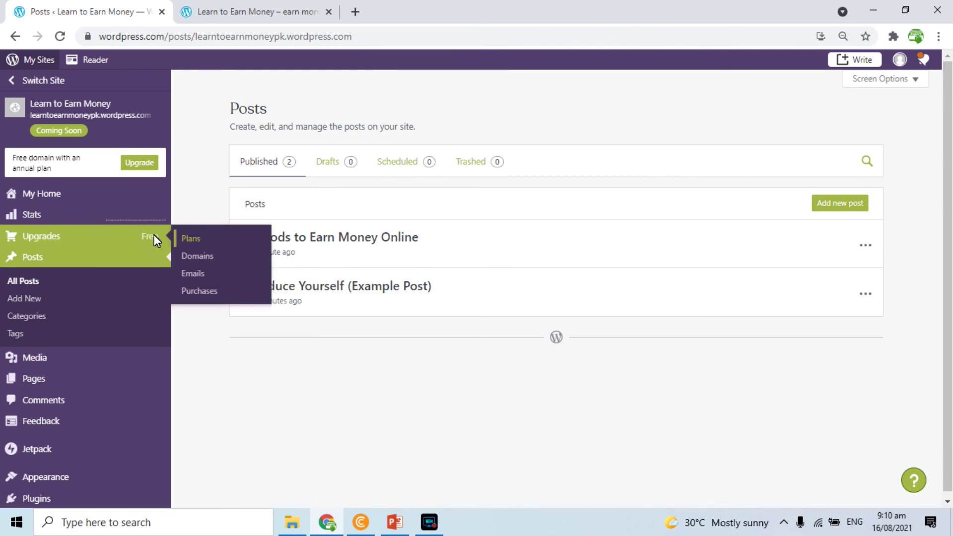
{"action": "left_click", "coordinate": [189, 239]}
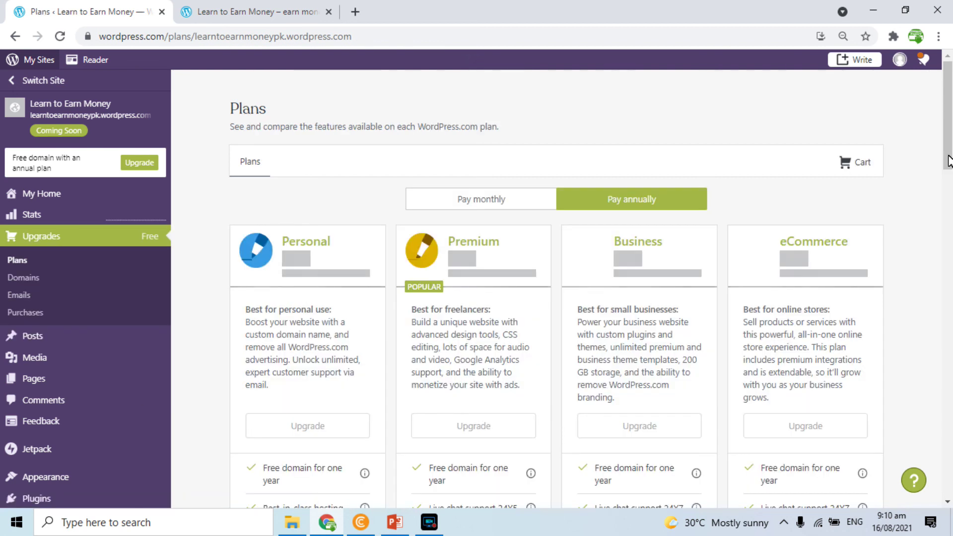
{"action": "scroll", "coordinate": [948, 190], "scroll_direction": "down", "scroll_amount": 3}
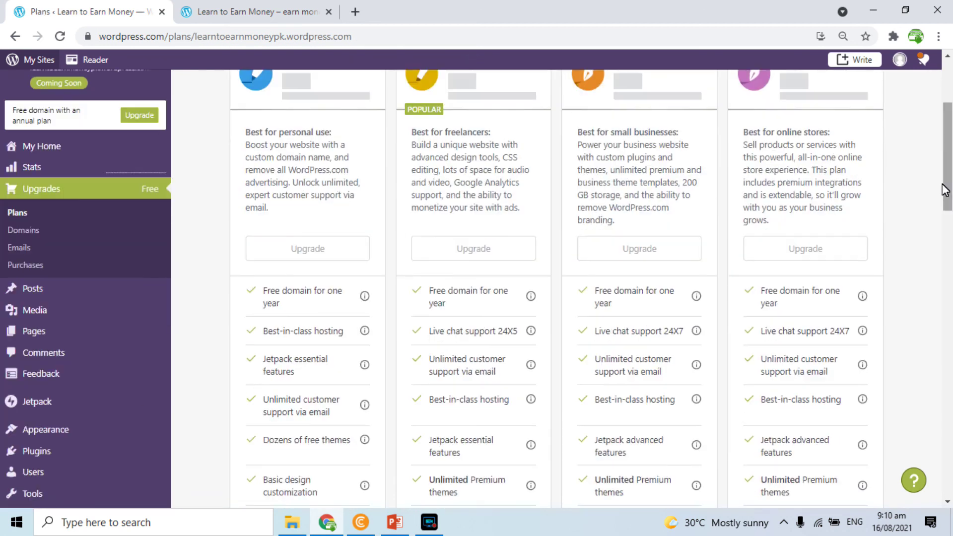
{"action": "scroll", "coordinate": [350, 214], "scroll_direction": "up", "scroll_amount": 3}
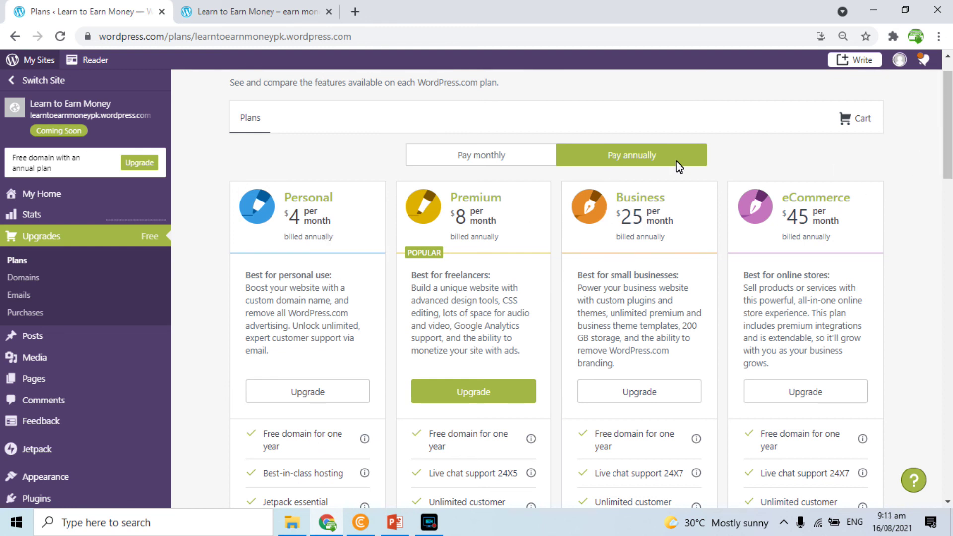
{"action": "mouse_move", "coordinate": [946, 138]}
{"action": "left_mouse_down"}
{"action": "mouse_move", "coordinate": [945, 257]}
{"action": "mouse_move", "coordinate": [946, 139]}
{"action": "left_mouse_up"}
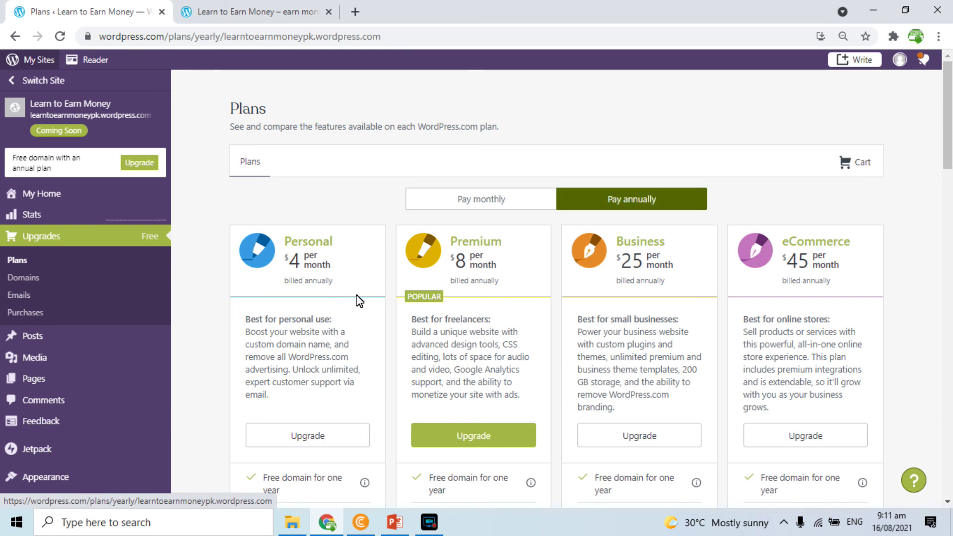
Show the plans with monthly payment and review their prices, features and frequently asked questions.
{"action": "left_click", "coordinate": [482, 203]}
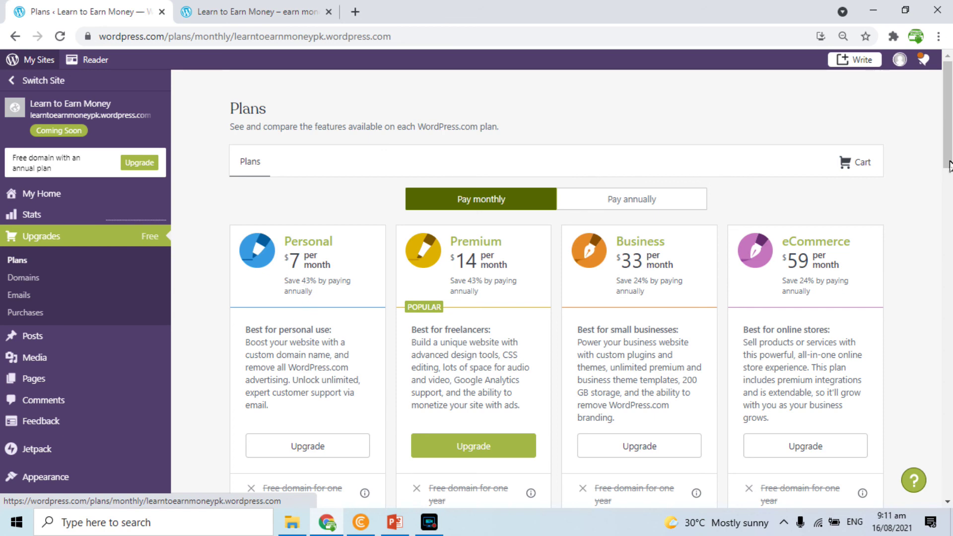
{"action": "scroll", "coordinate": [938, 253], "scroll_direction": "down", "scroll_amount": 9}
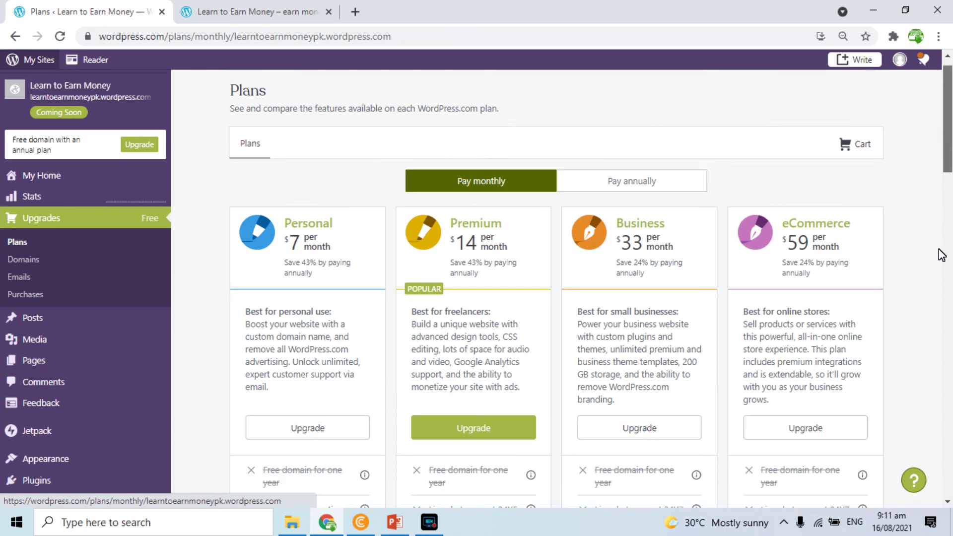
{"action": "scroll", "coordinate": [938, 378], "scroll_direction": "down", "scroll_amount": 10}
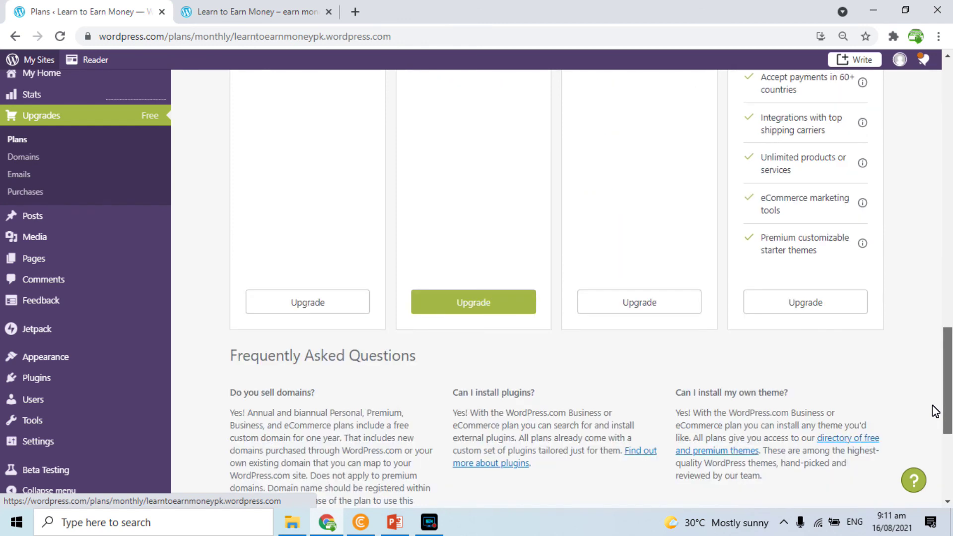
{"action": "left_click_drag", "start_coordinate": [935, 411], "coordinate": [947, 127]}
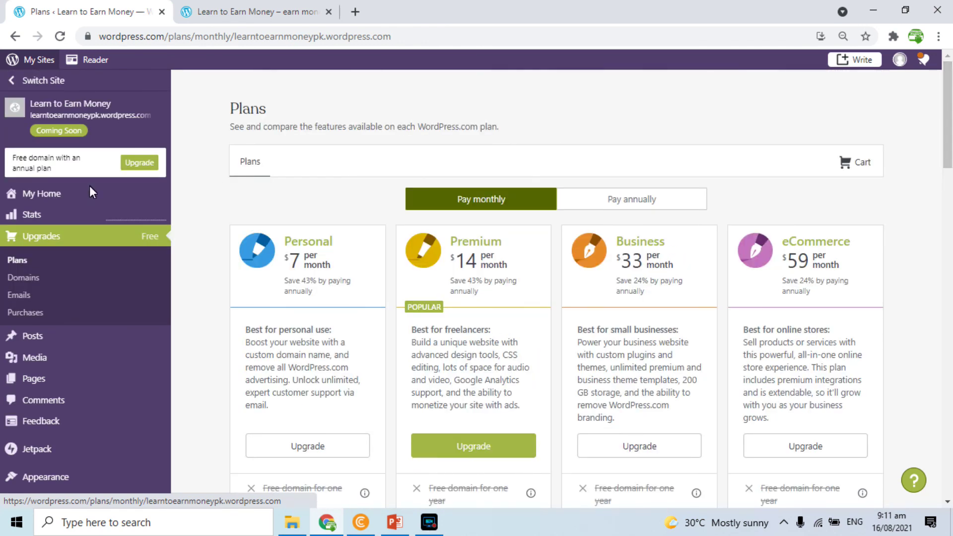
Open the site's My Home dashboard, and look through the live homepage down to its subscription form.
{"action": "left_click", "coordinate": [42, 190]}
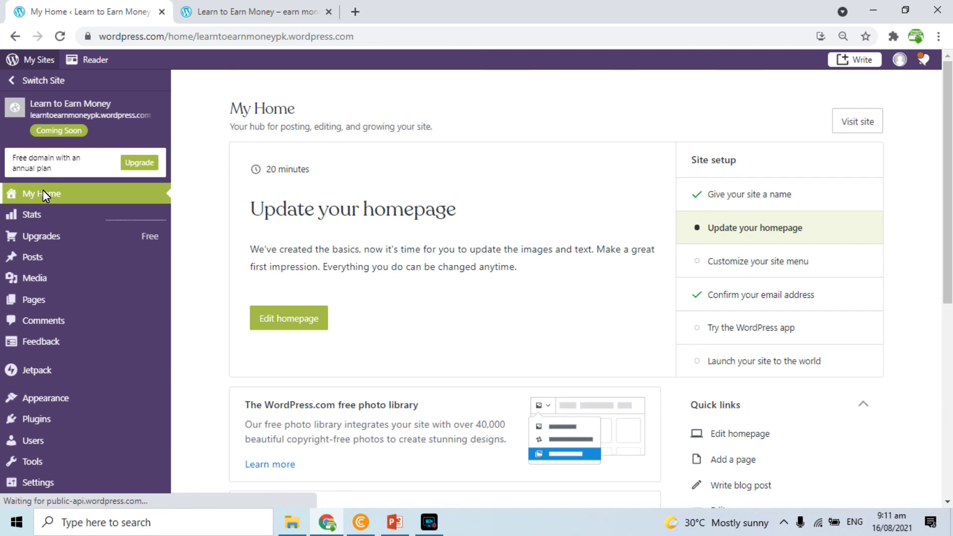
{"action": "left_click", "coordinate": [245, 7]}
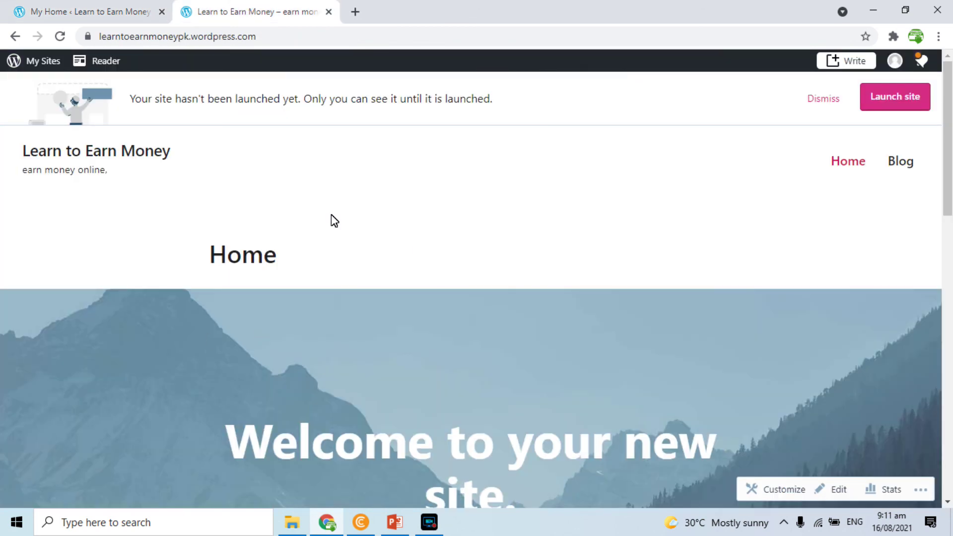
{"action": "left_click_drag", "start_coordinate": [948, 135], "coordinate": [947, 461]}
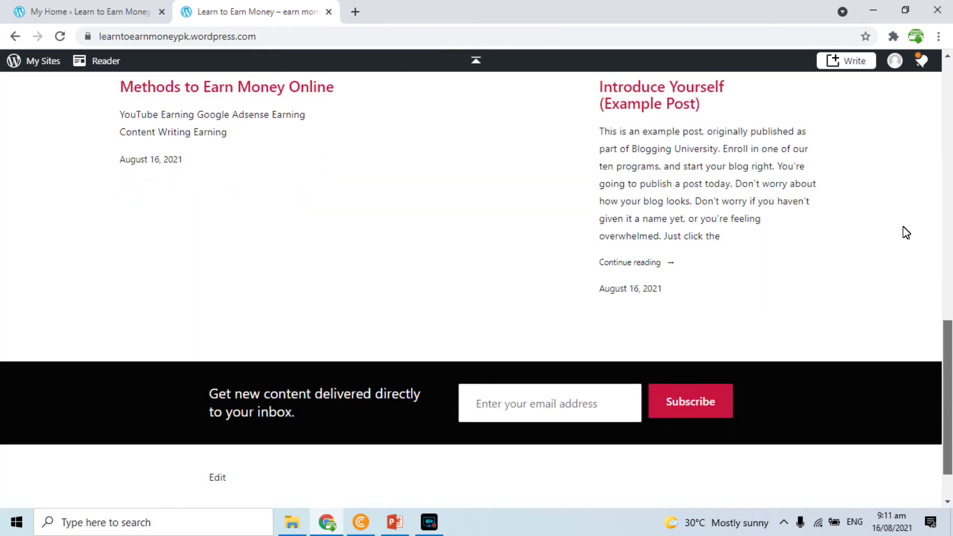
{"action": "scroll", "coordinate": [898, 189], "scroll_direction": "up", "scroll_amount": 15}
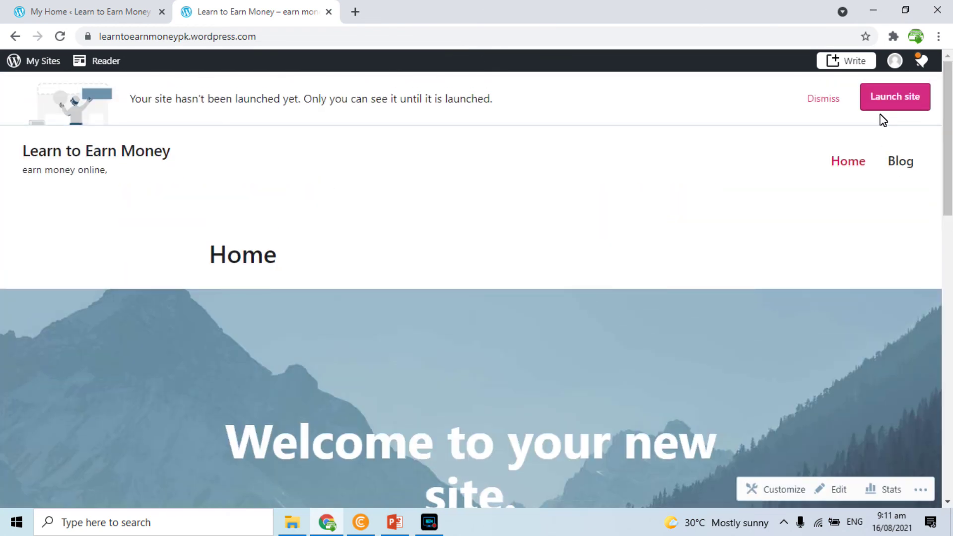